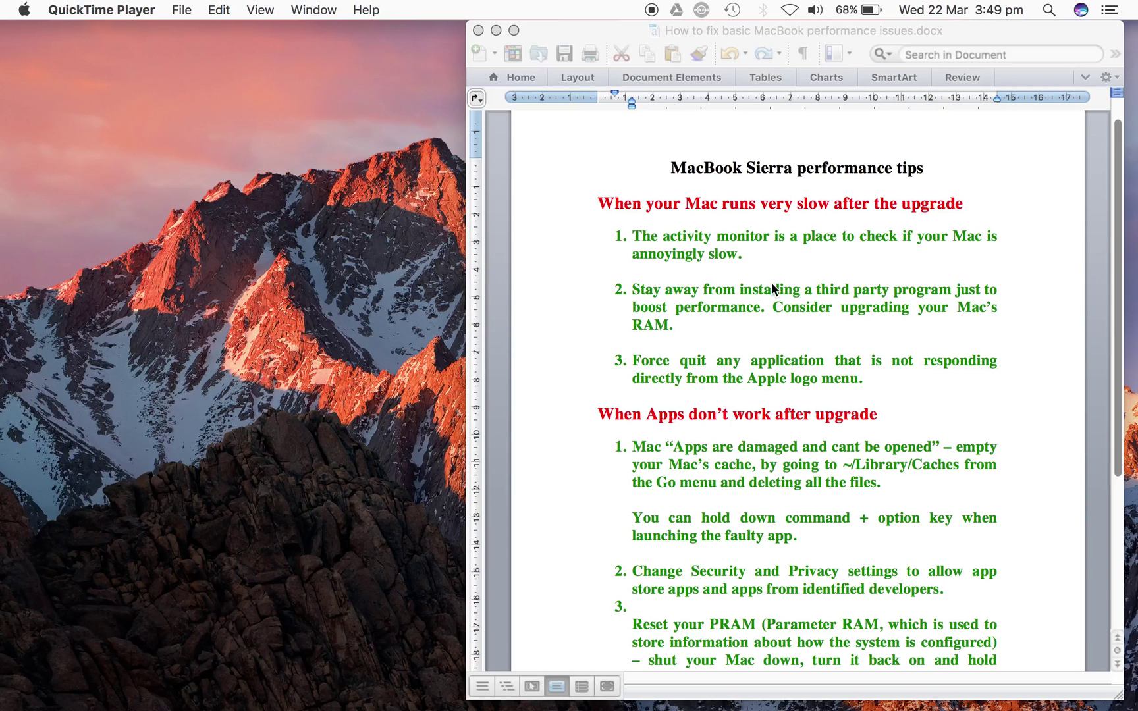
- Bring the Word document 'How to fix basic MacBook performance issues.docx' in front of QuickTime Player
{"action": "left_click", "coordinate": [809, 306]}
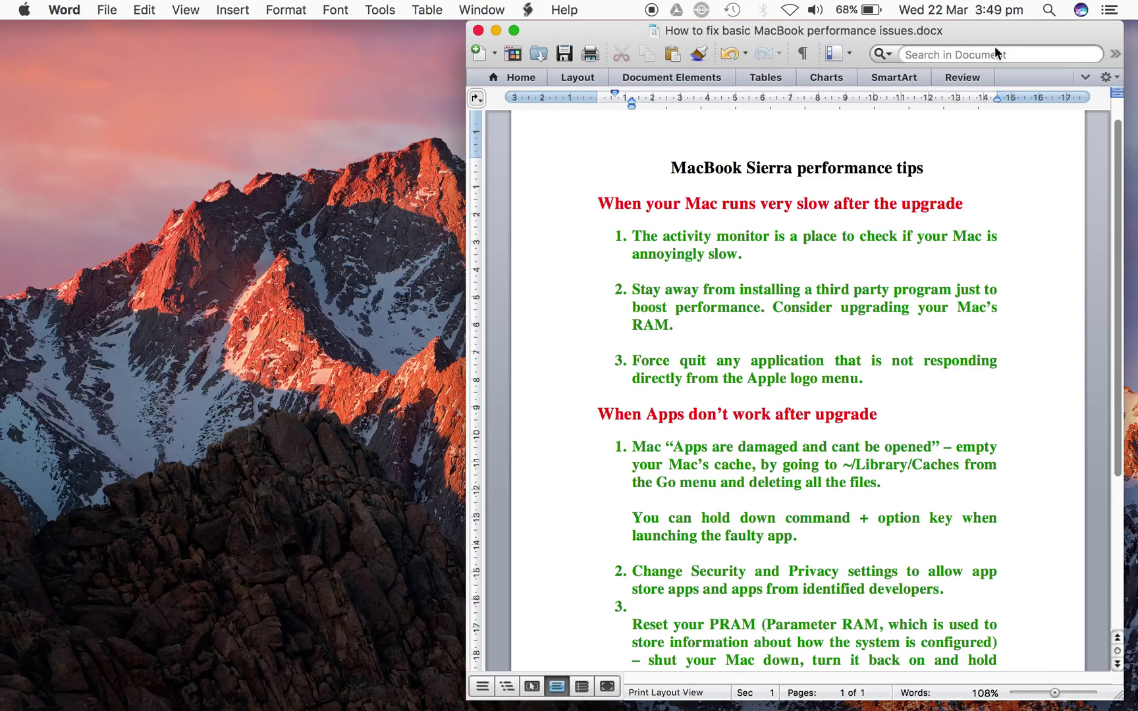
- Launch Activity Monitor from Spotlight with 'act' and move its window up and left
{"action": "left_click", "coordinate": [1053, 12]}
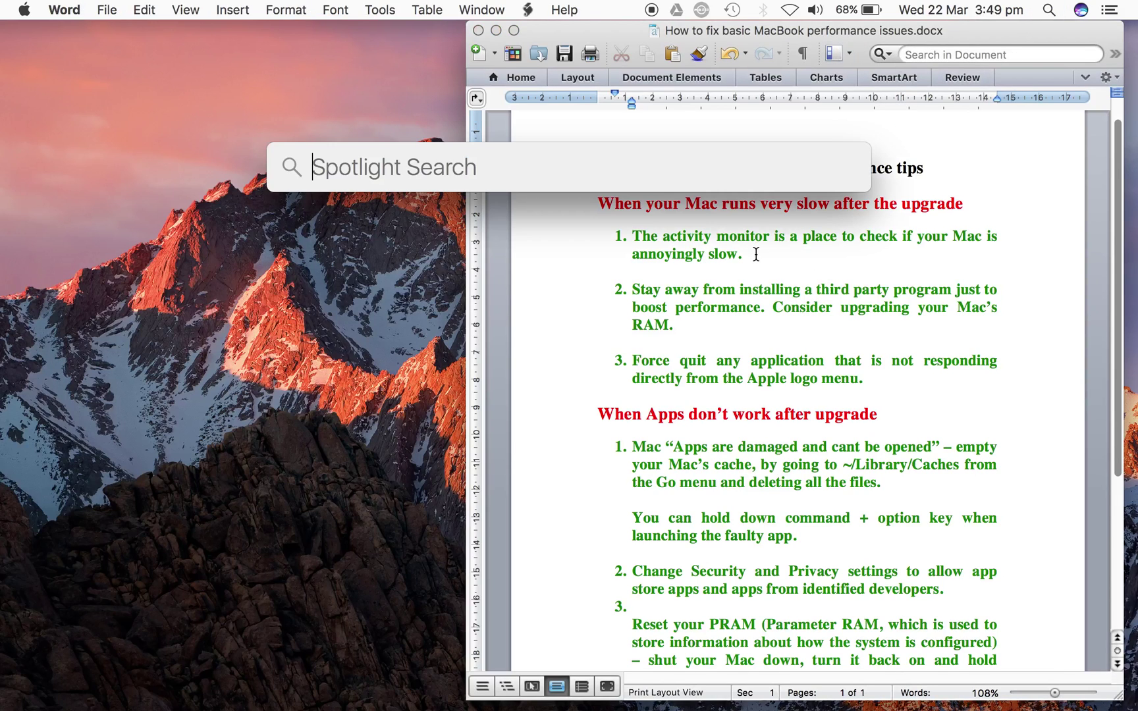
{"action": "type", "text": "act"}
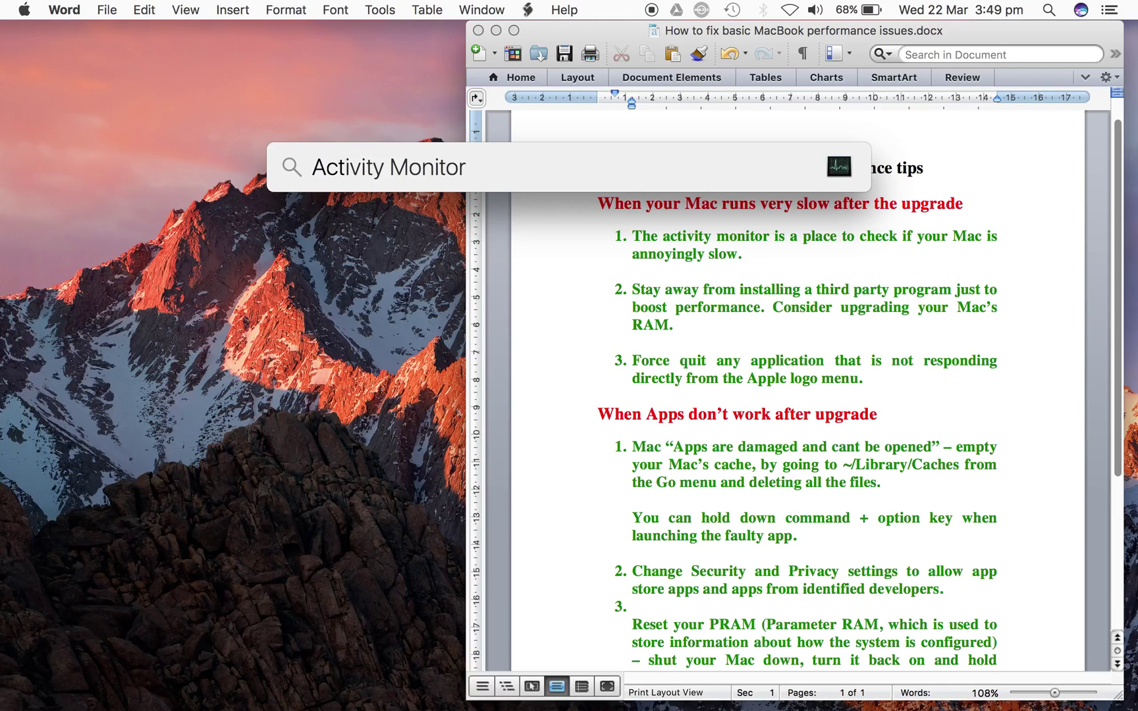
{"action": "key", "text": "Return"}
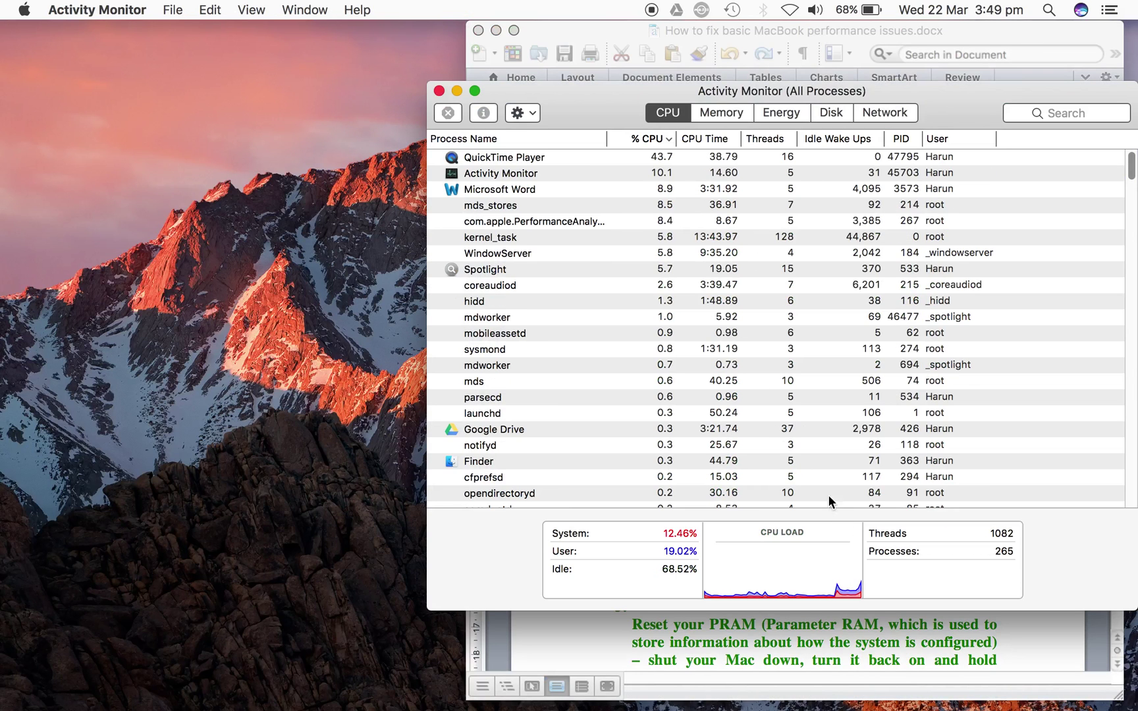
{"action": "left_click_drag", "start_coordinate": [930, 93], "coordinate": [746, 85]}
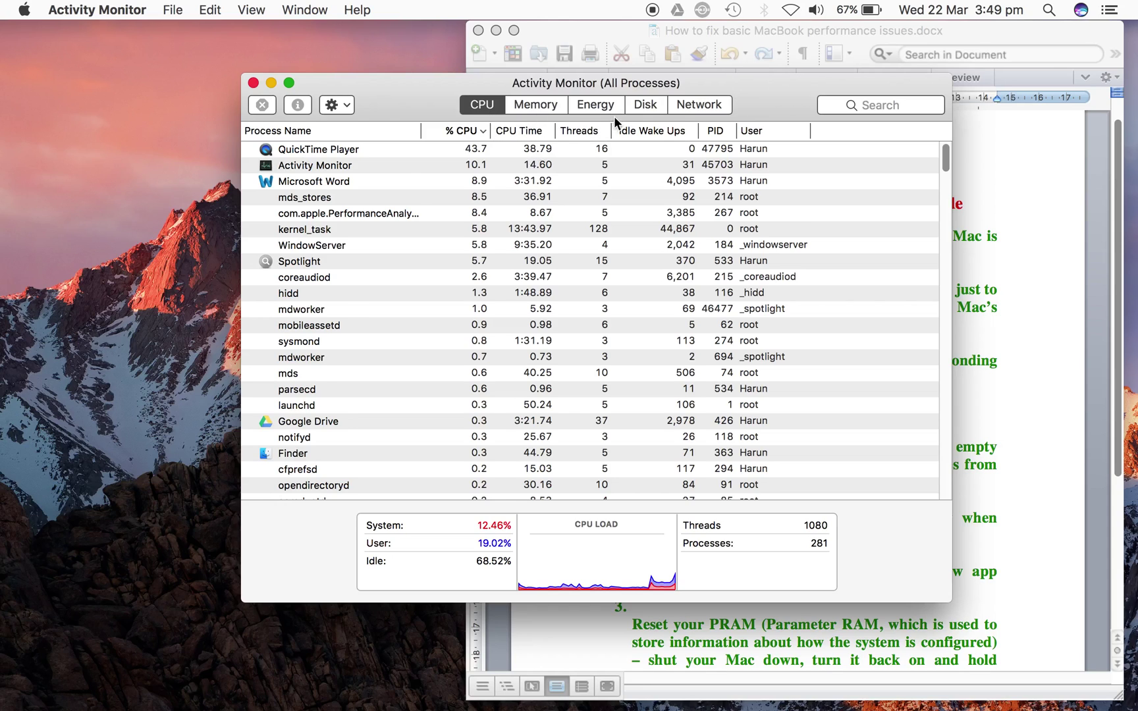
- Review the Disk, Network, CPU and Memory tabs, ending on Memory with Google Drive selected
{"action": "left_click", "coordinate": [645, 105]}
{"action": "left_click", "coordinate": [698, 105]}
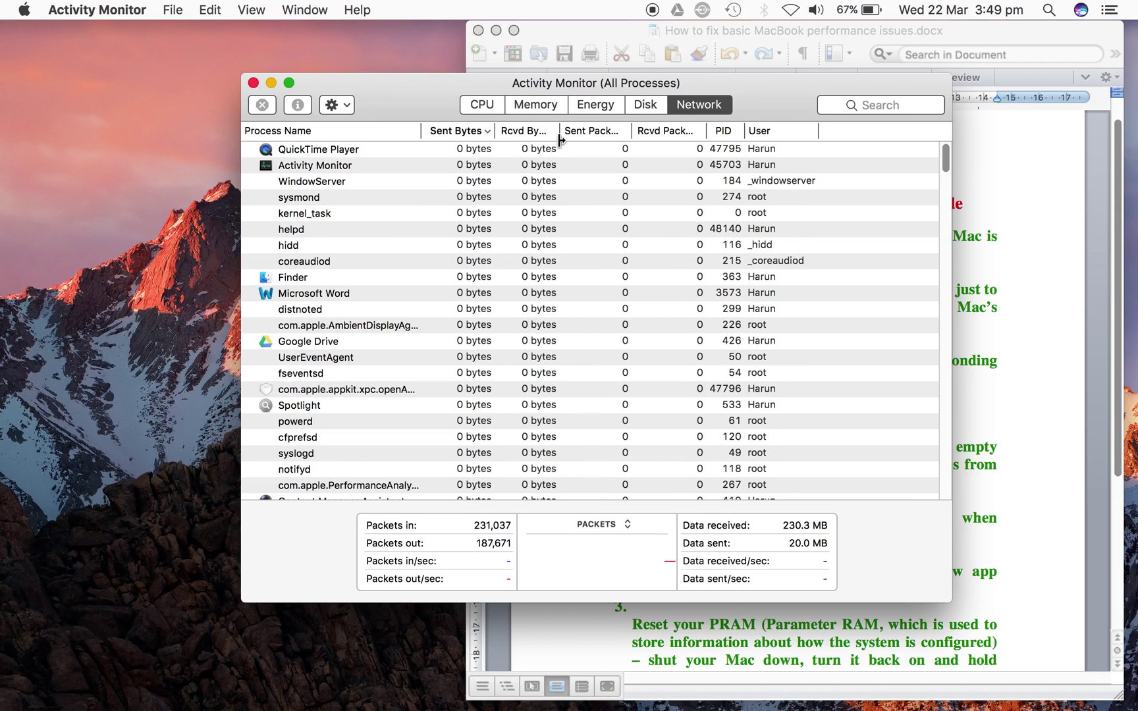
{"action": "left_click", "coordinate": [480, 105]}
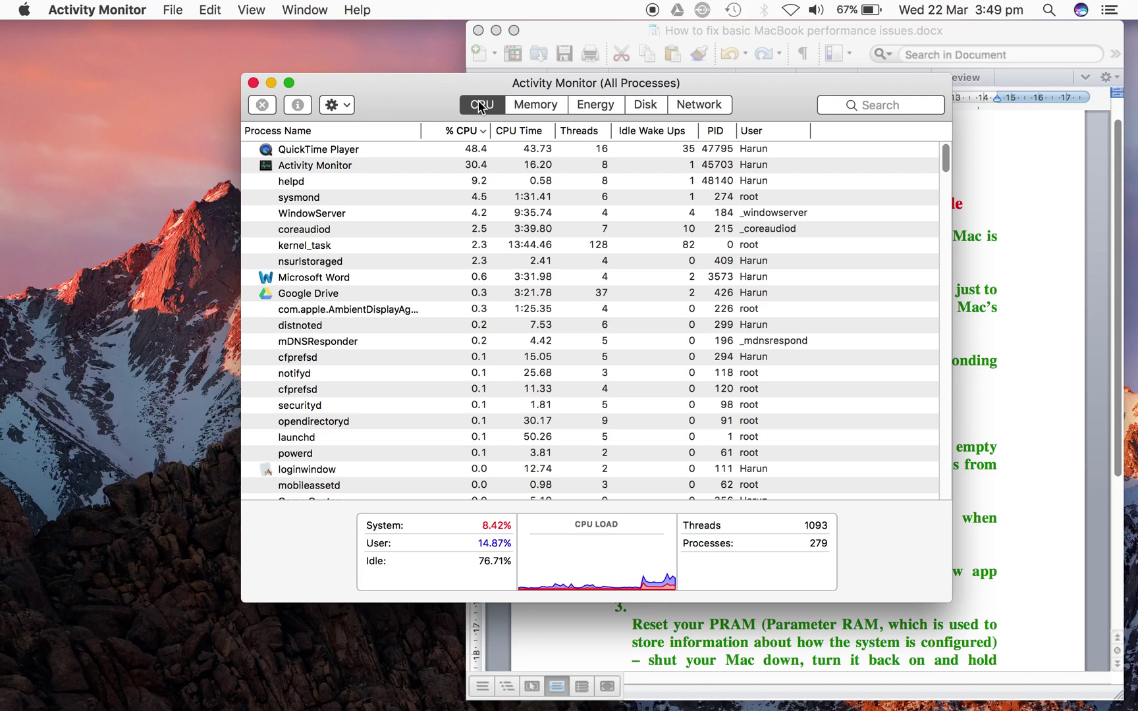
{"action": "left_click", "coordinate": [534, 106]}
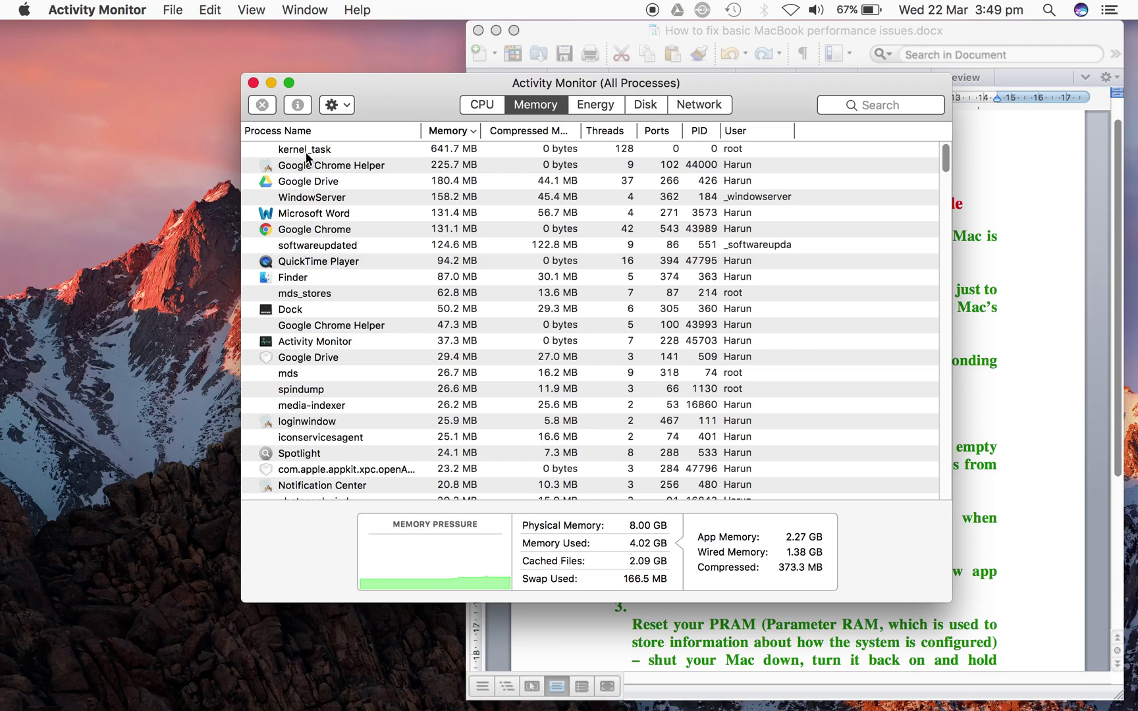
{"action": "scroll", "coordinate": [326, 287], "scroll_direction": "down", "scroll_amount": 1}
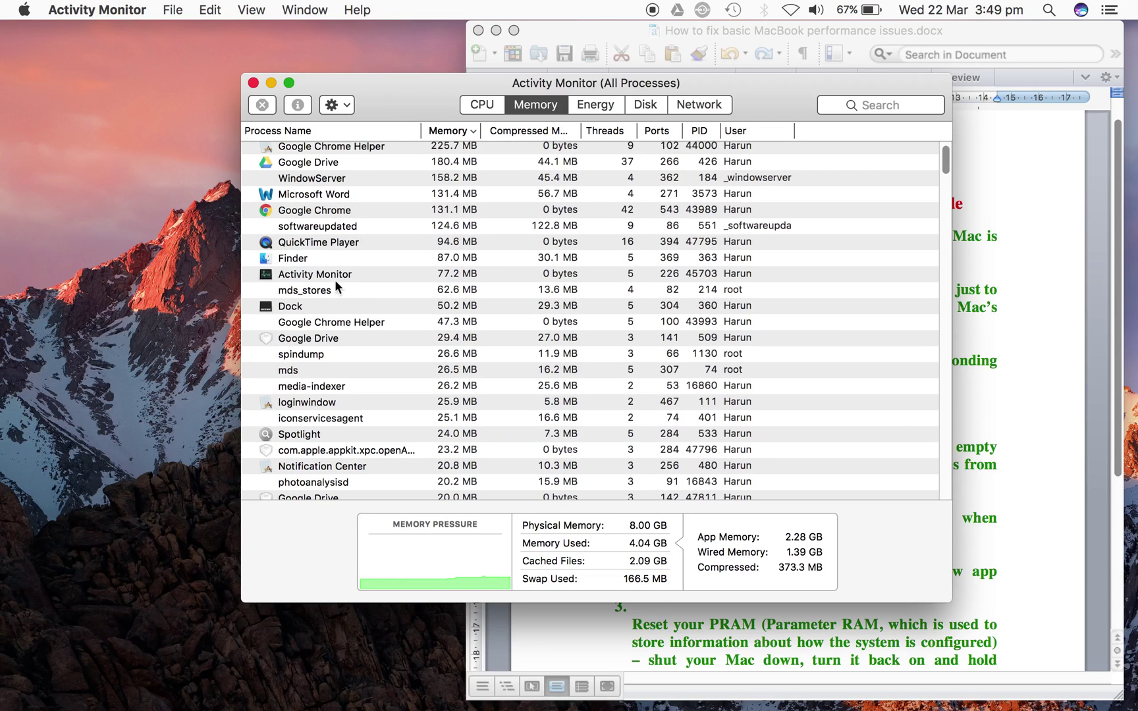
{"action": "scroll", "coordinate": [483, 261], "scroll_direction": "up", "scroll_amount": 1}
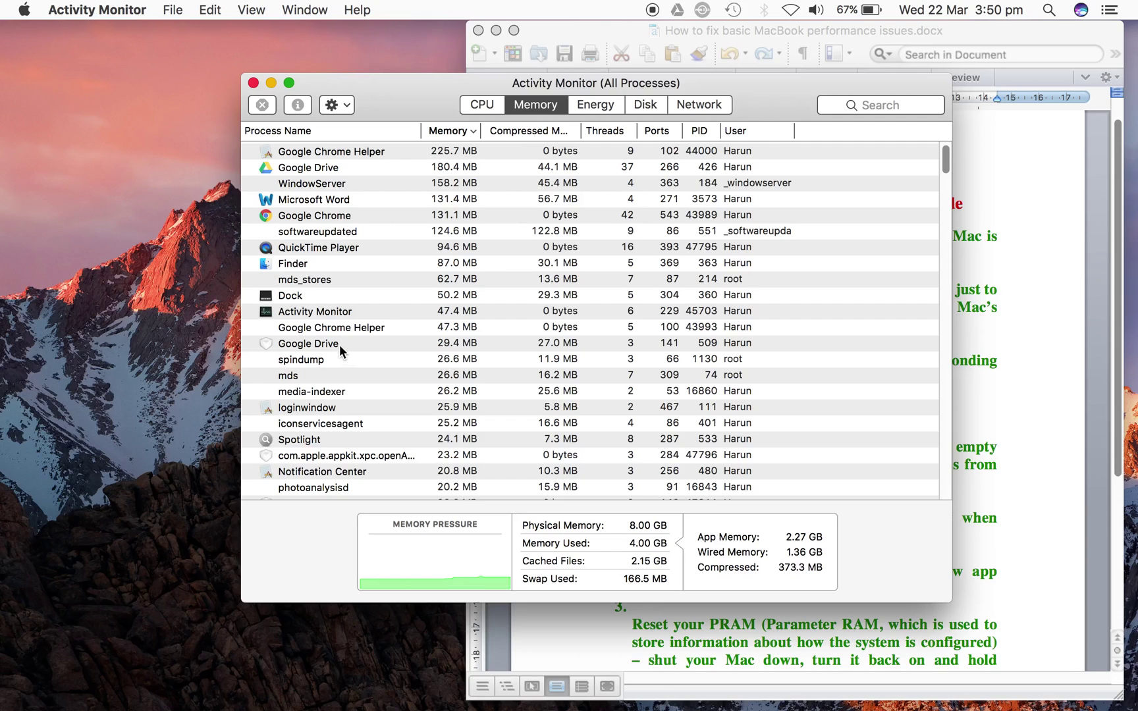
{"action": "left_click", "coordinate": [331, 169]}
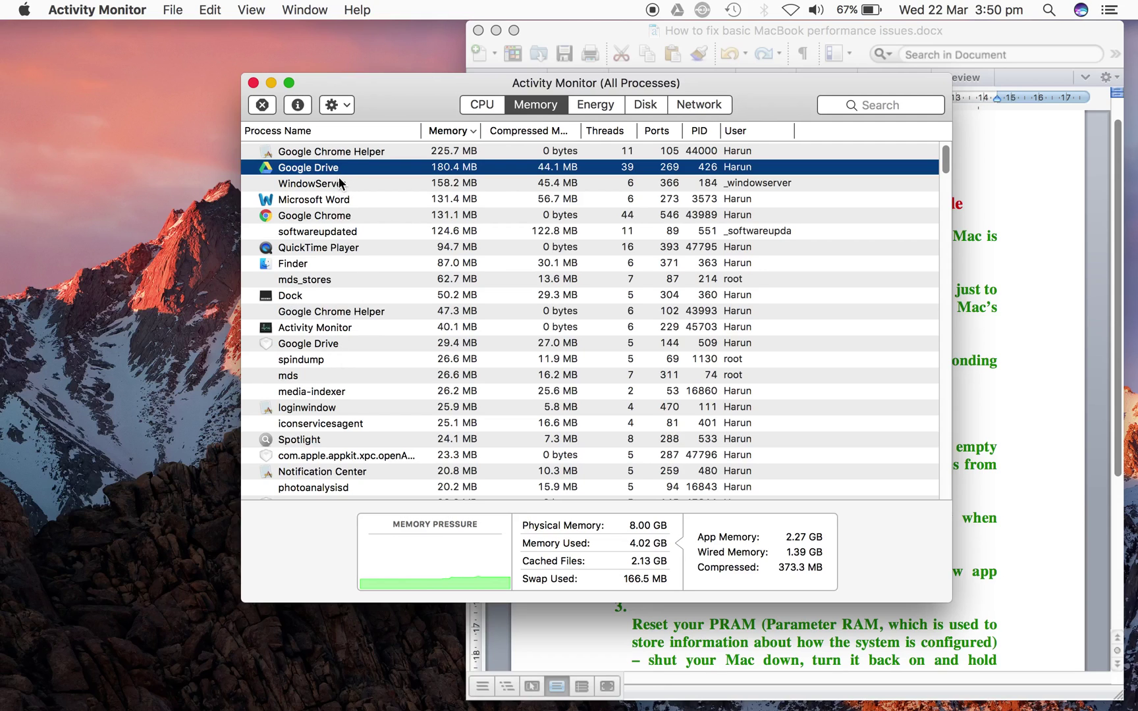
- Quit the Google Chrome Helper process and dismiss the AdBlock crash notification
{"action": "left_click", "coordinate": [348, 158]}
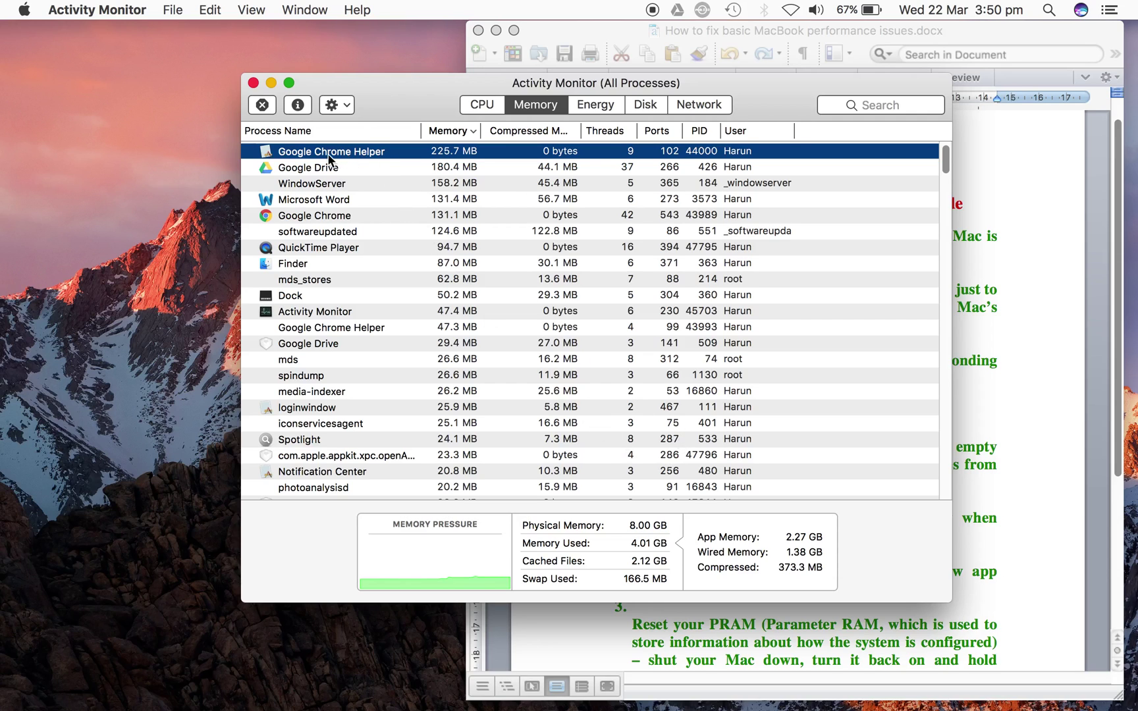
{"action": "left_click", "coordinate": [266, 105]}
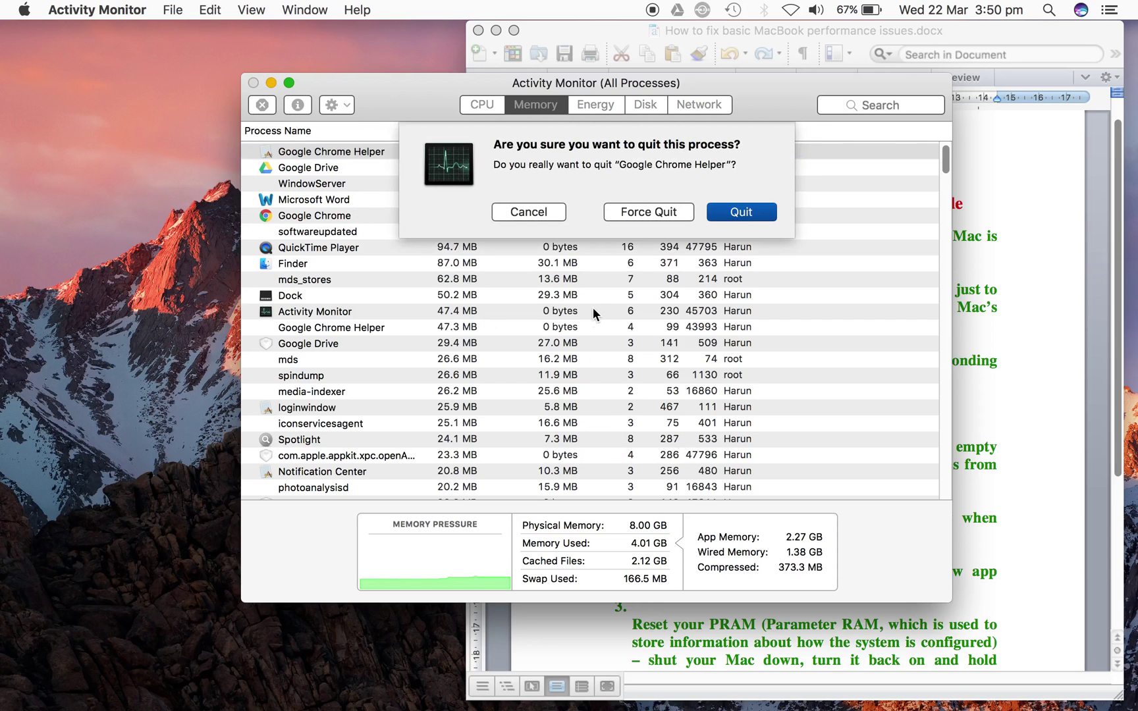
{"action": "left_click", "coordinate": [729, 217]}
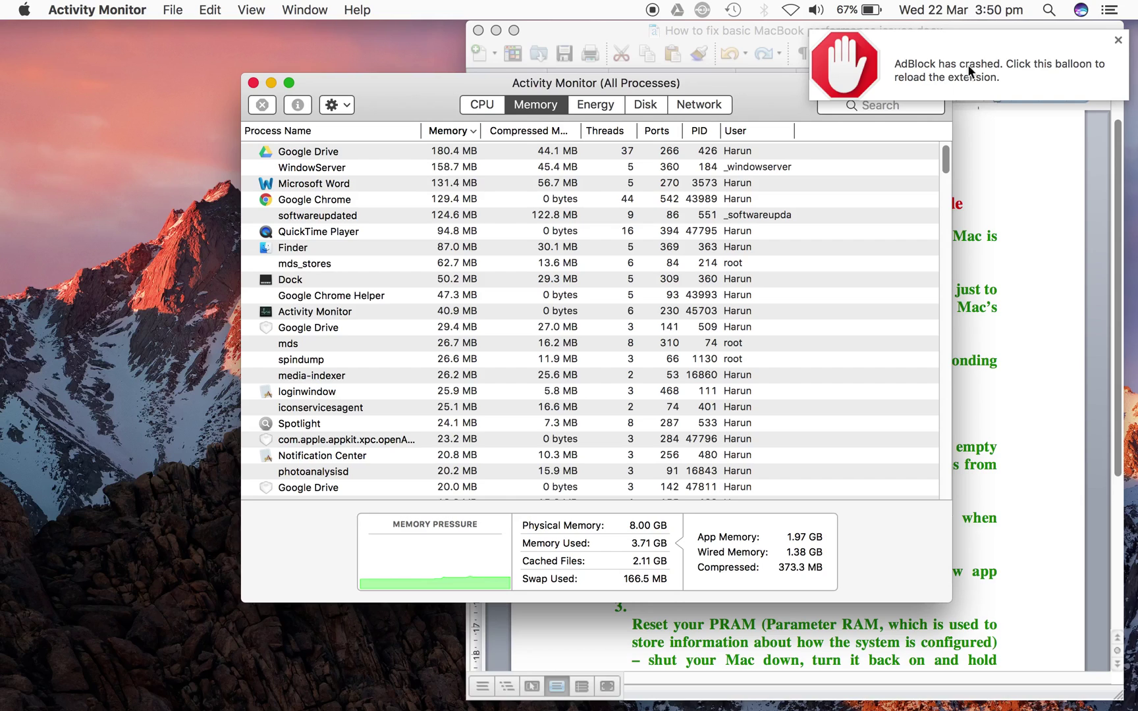
{"action": "left_click", "coordinate": [1117, 40]}
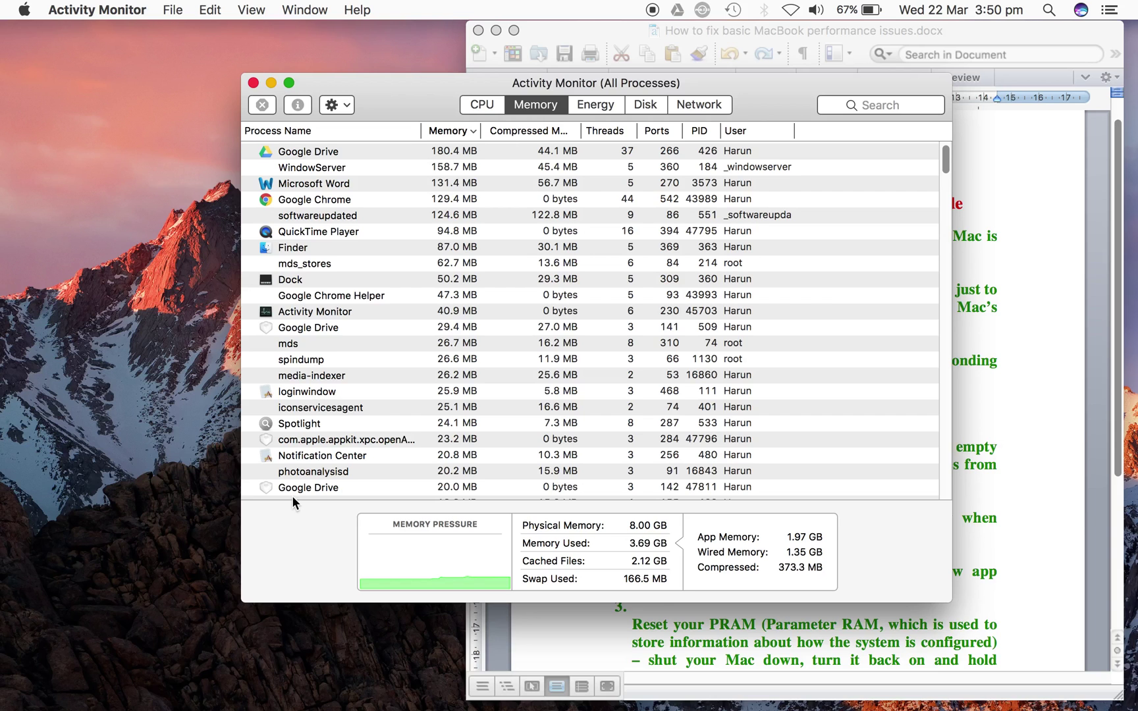
- Select the Siri process, check its CPU and Memory usage, then close Activity Monitor
{"action": "scroll", "coordinate": [373, 405], "scroll_direction": "down", "scroll_amount": 5}
{"action": "scroll", "coordinate": [372, 404], "scroll_direction": "down", "scroll_amount": 15}
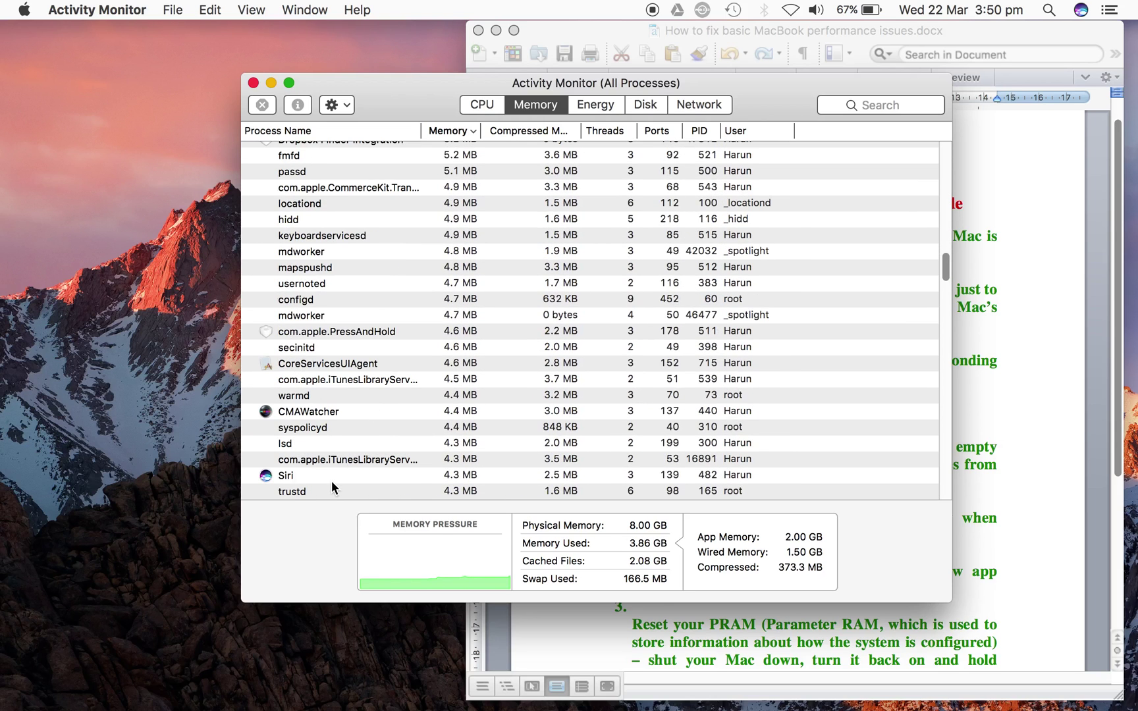
{"action": "left_click", "coordinate": [332, 475]}
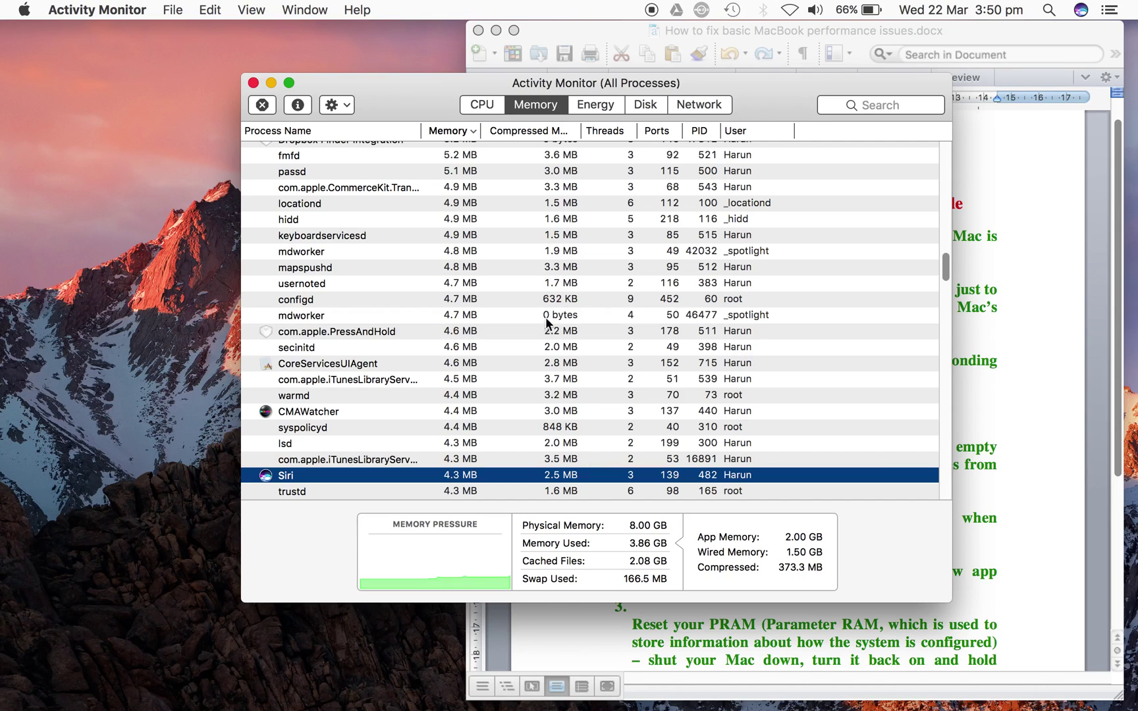
{"action": "left_click", "coordinate": [484, 110]}
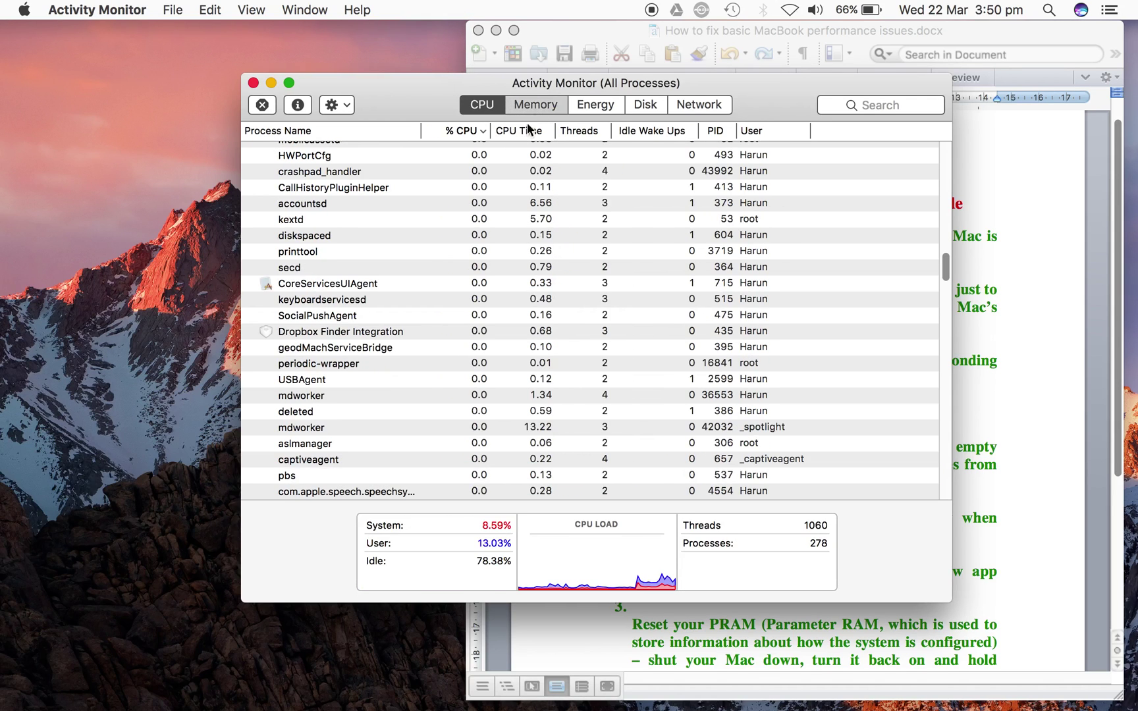
{"action": "left_click", "coordinate": [531, 109]}
{"action": "left_click", "coordinate": [253, 83]}
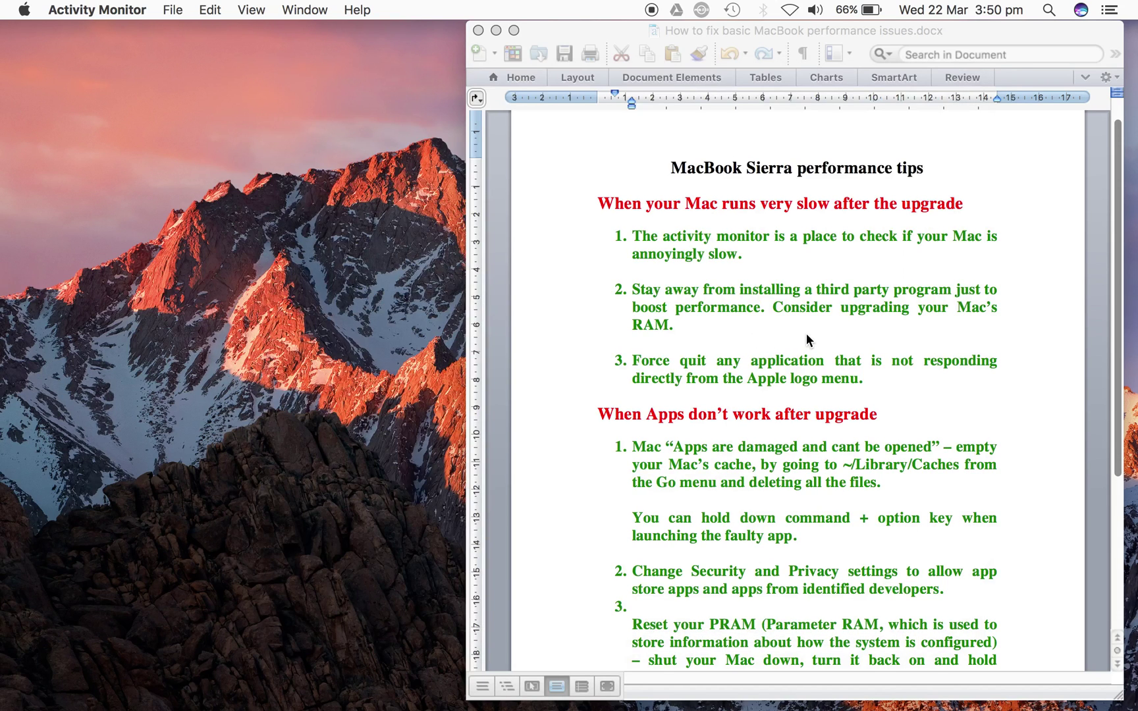
- Highlight the Word tip sentence advising against third-party performance-boosting programs
{"action": "left_click", "coordinate": [767, 307]}
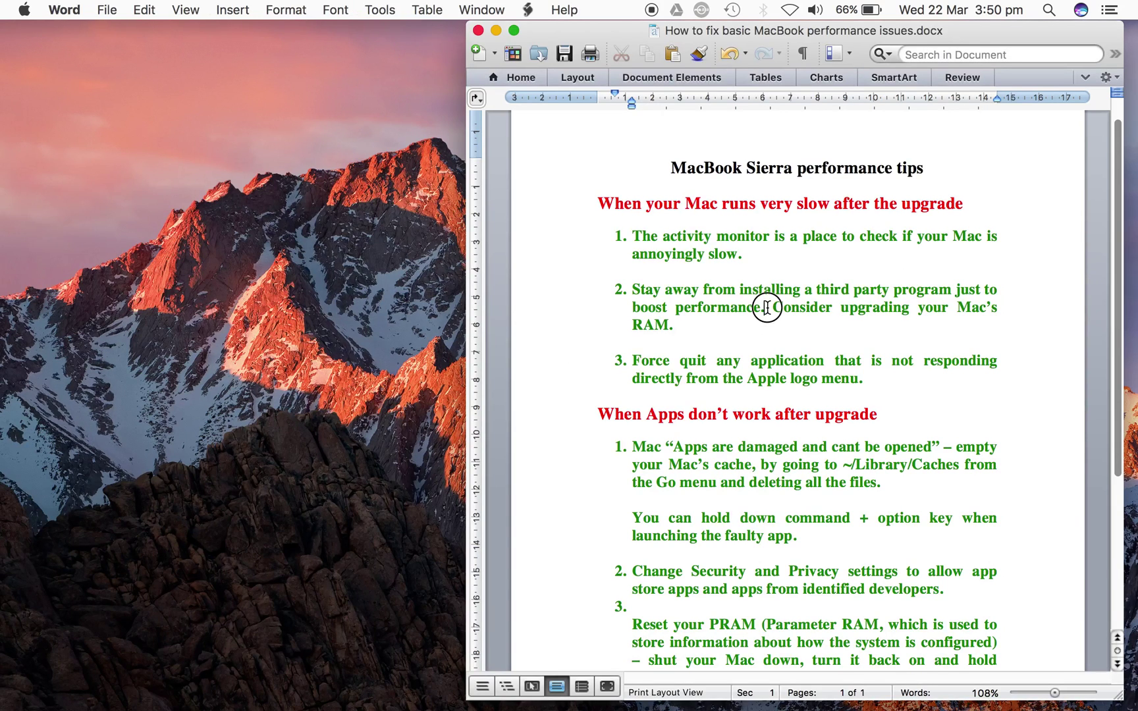
{"action": "left_click_drag", "start_coordinate": [767, 307], "coordinate": [648, 296]}
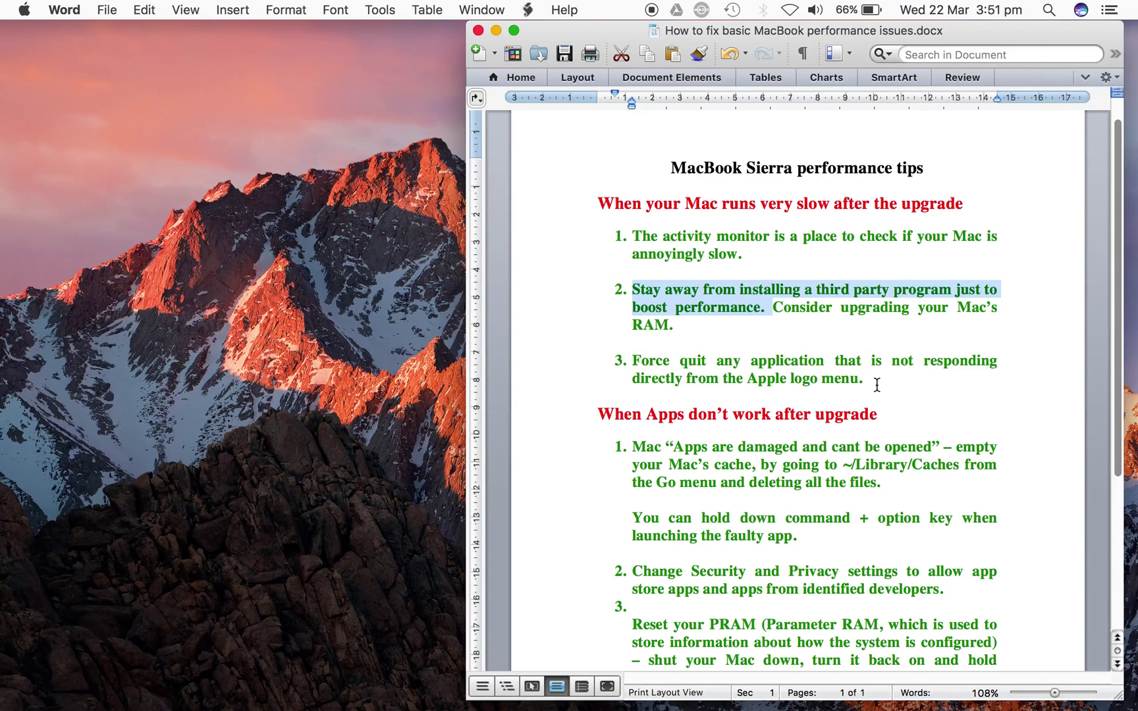
{"action": "left_click", "coordinate": [26, 10]}
- Check About This Mac, view the Force Quit list without quitting anything, and clear the highlight
{"action": "left_click", "coordinate": [30, 31]}
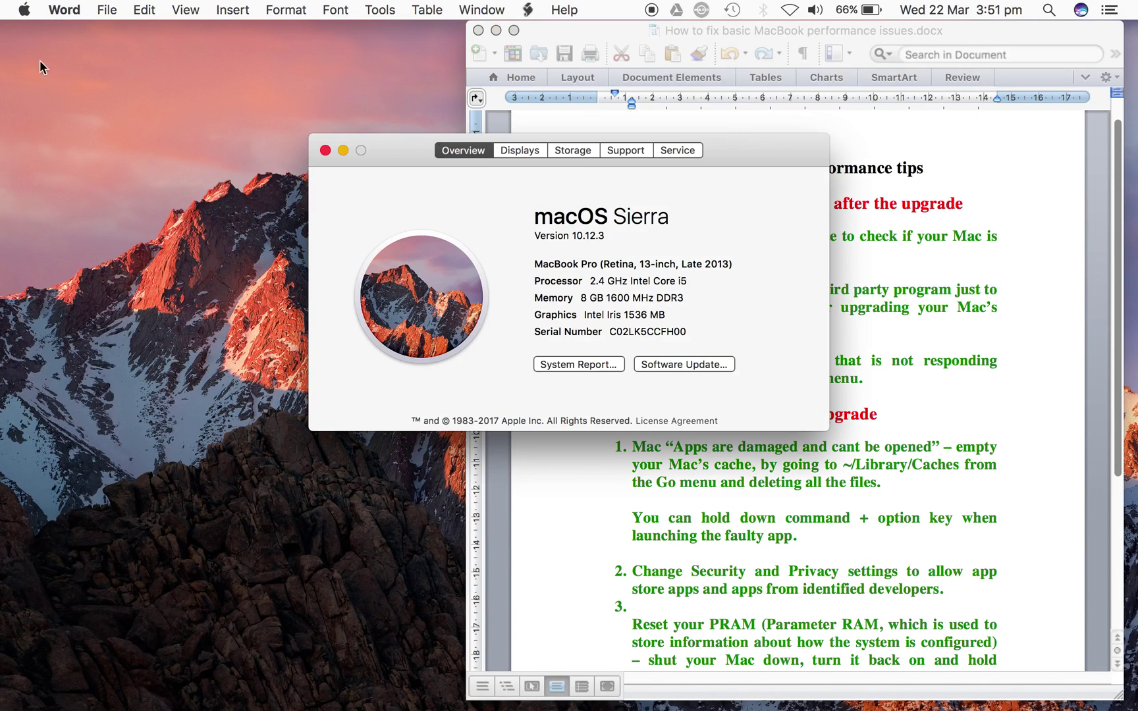
{"action": "left_click", "coordinate": [325, 150]}
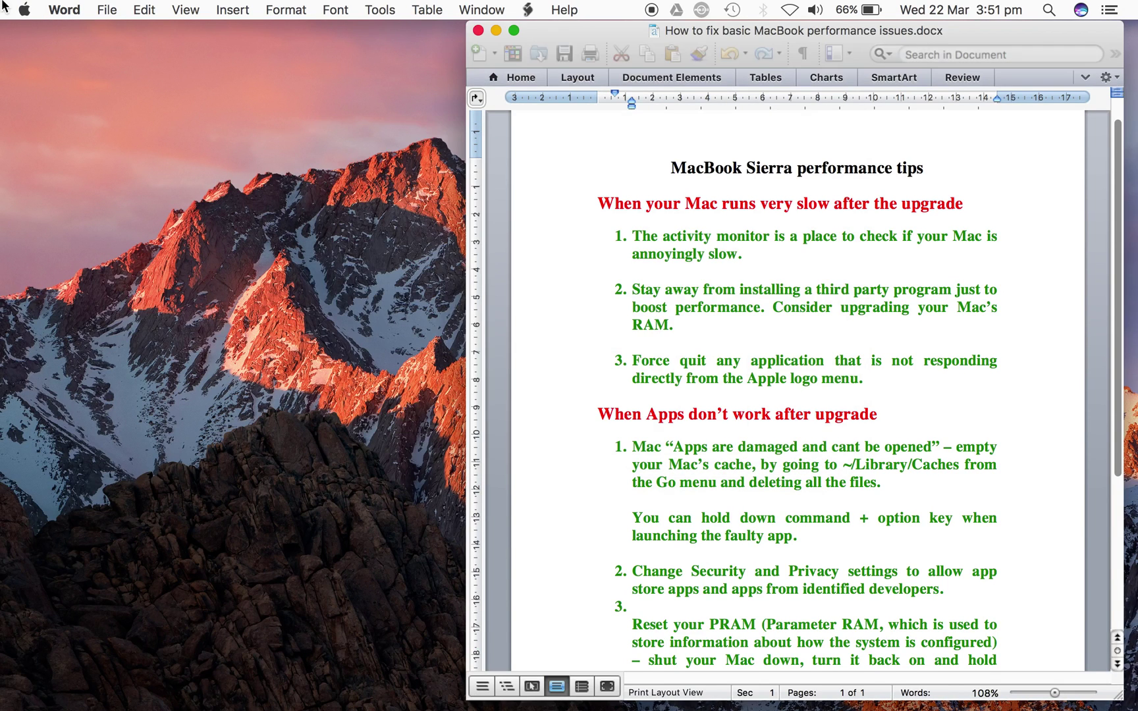
{"action": "left_click", "coordinate": [19, 9]}
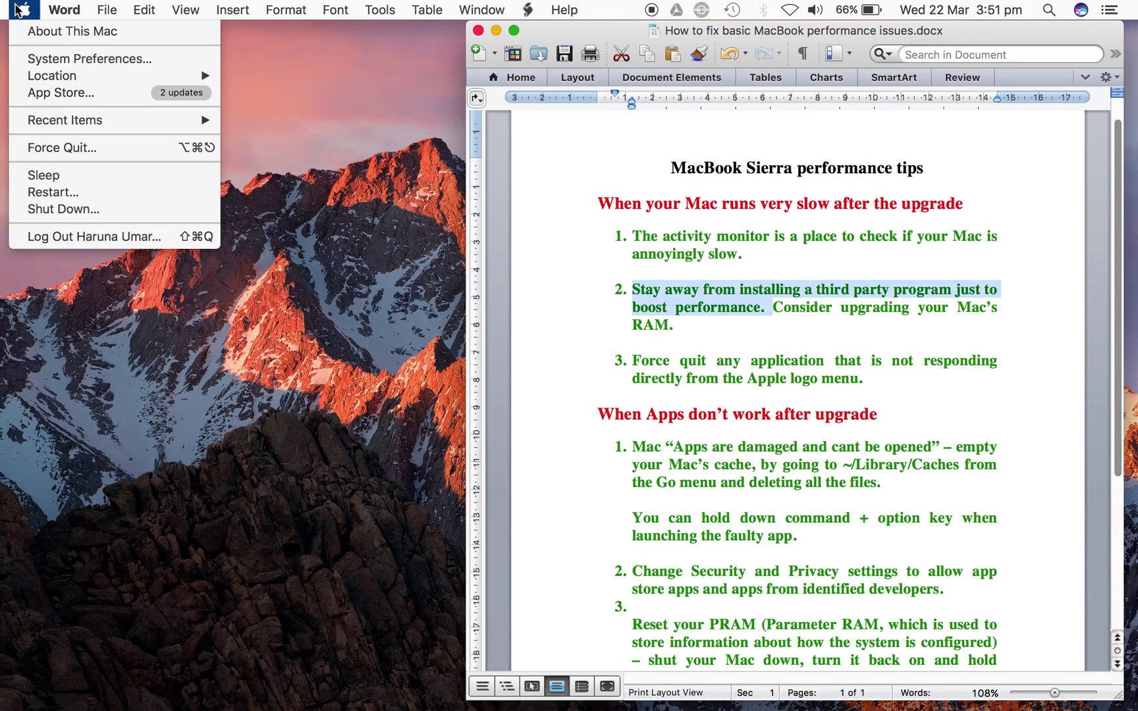
{"action": "left_click", "coordinate": [83, 148]}
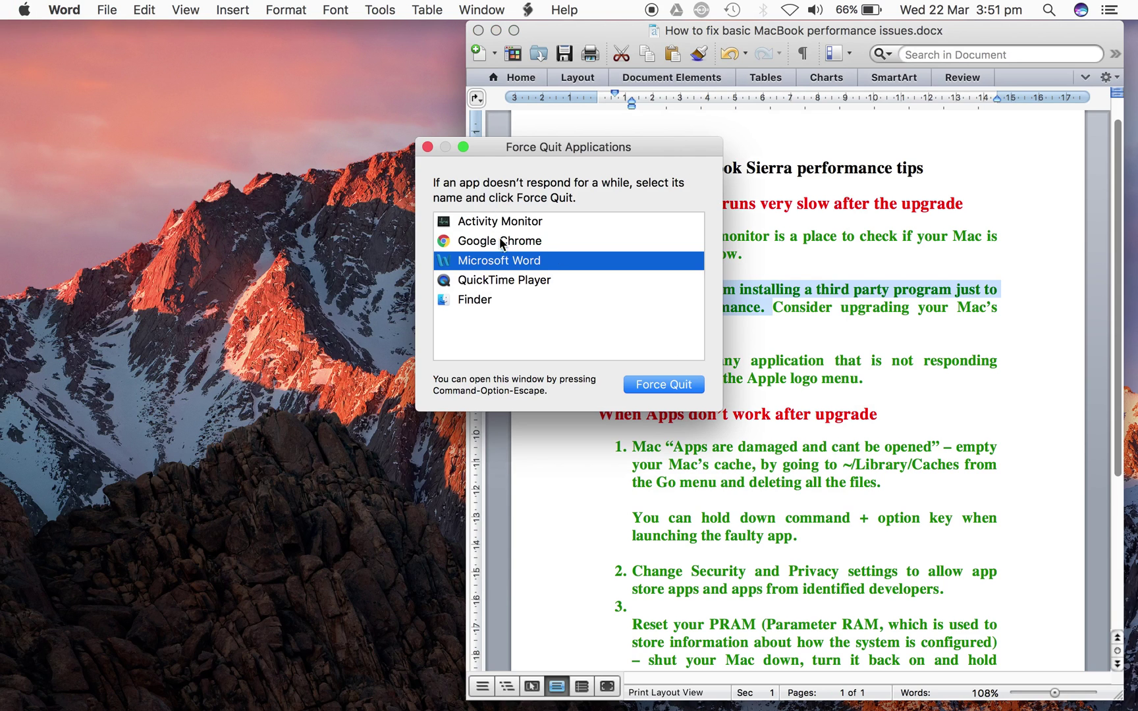
{"action": "left_click", "coordinate": [427, 146]}
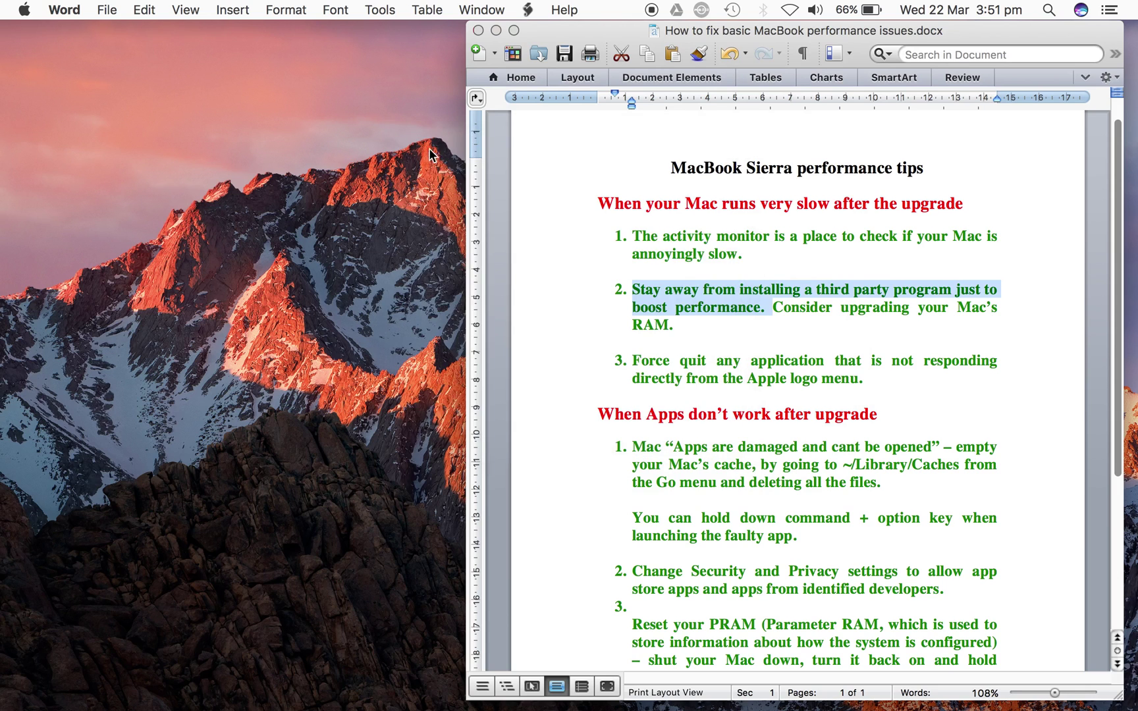
{"action": "left_click", "coordinate": [804, 302]}
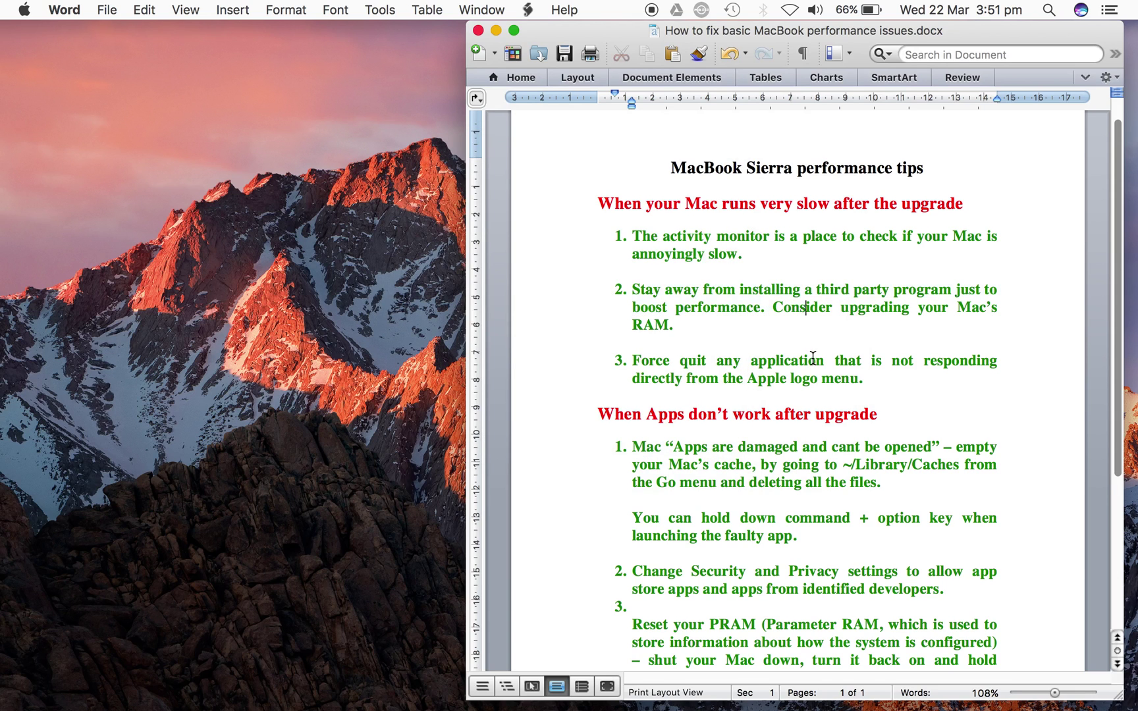
{"action": "scroll", "coordinate": [816, 363], "scroll_direction": "down", "scroll_amount": 5}
{"action": "scroll", "coordinate": [826, 372], "scroll_direction": "down", "scroll_amount": 1}
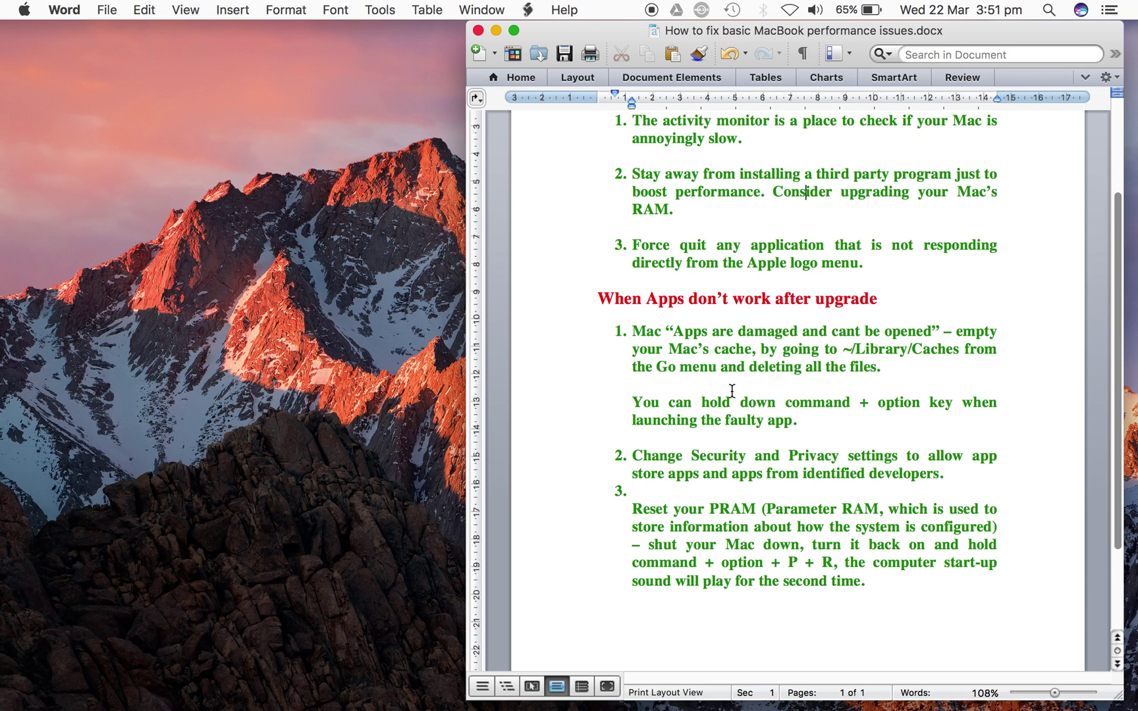
{"action": "left_click_drag", "start_coordinate": [844, 349], "coordinate": [959, 350]}
{"action": "left_click", "coordinate": [882, 355]}
{"action": "left_click", "coordinate": [666, 336]}
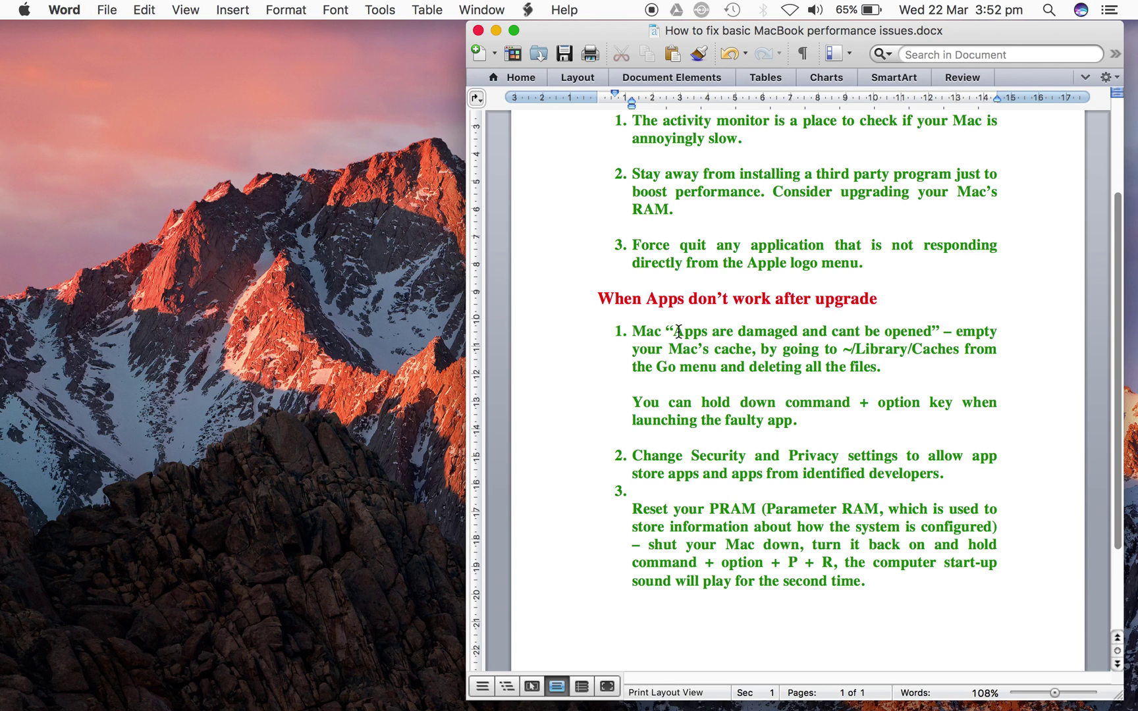
- Use Finder's Go to Folder to navigate to ~/Library/Caches
{"action": "left_click", "coordinate": [379, 280]}
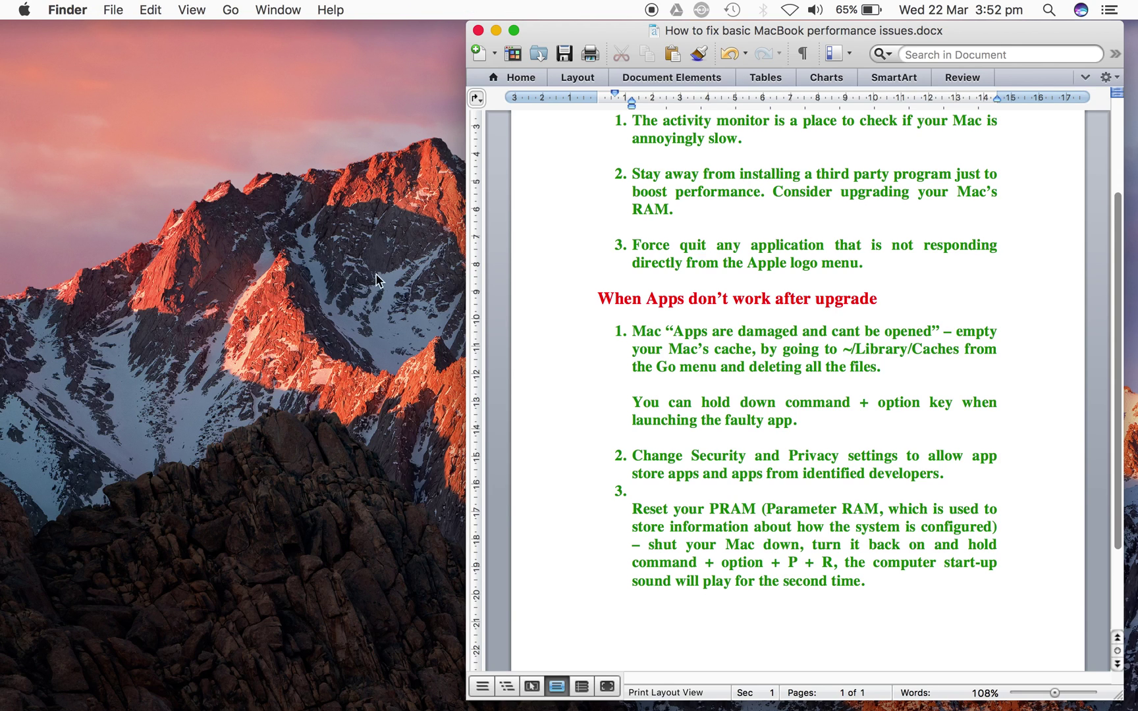
{"action": "left_click", "coordinate": [231, 10]}
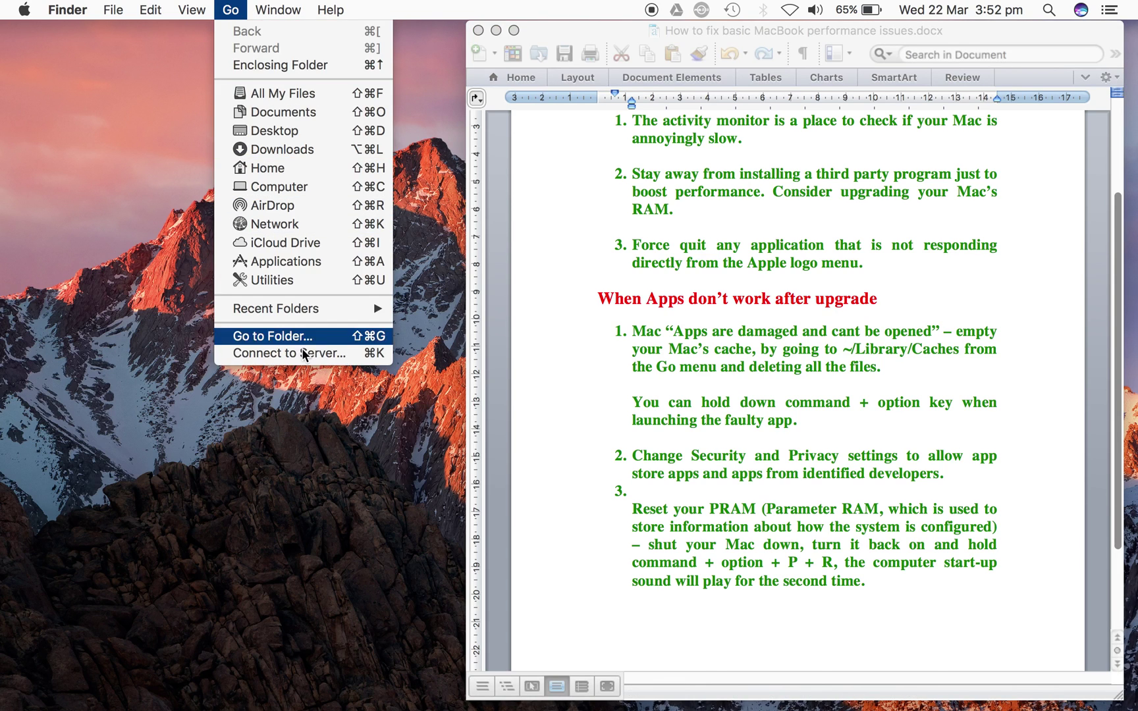
{"action": "left_click", "coordinate": [310, 334]}
{"action": "left_click", "coordinate": [290, 335]}
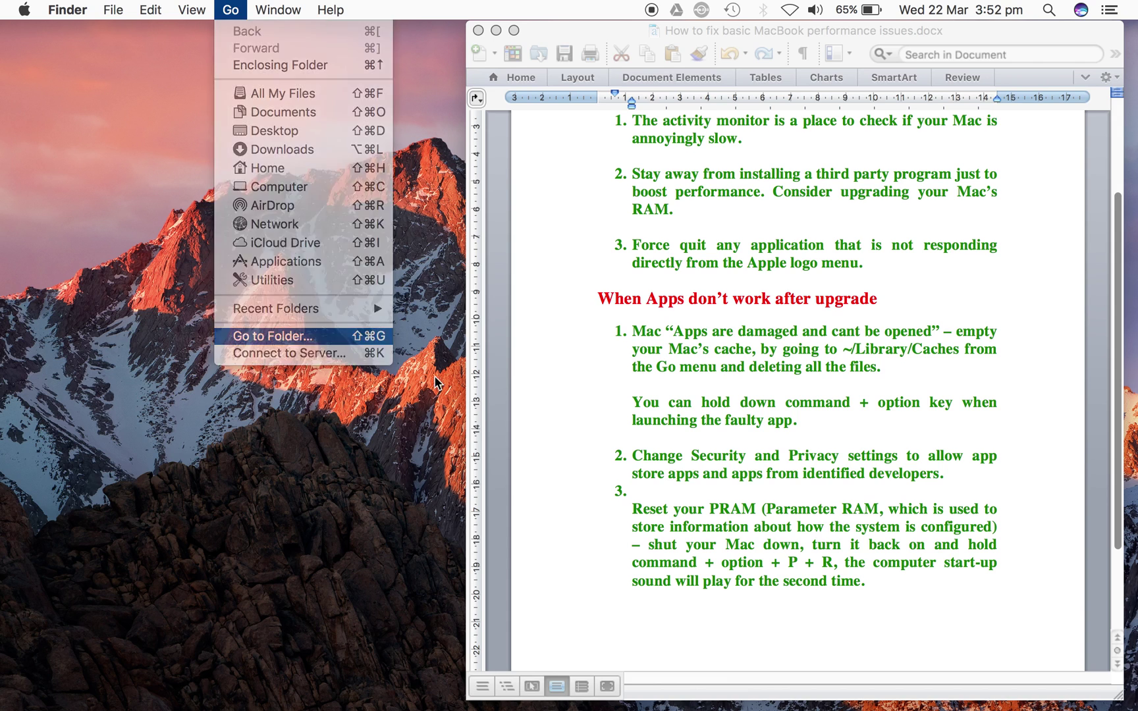
{"action": "left_click_drag", "start_coordinate": [626, 173], "coordinate": [522, 143]}
{"action": "left_click", "coordinate": [322, 207]}
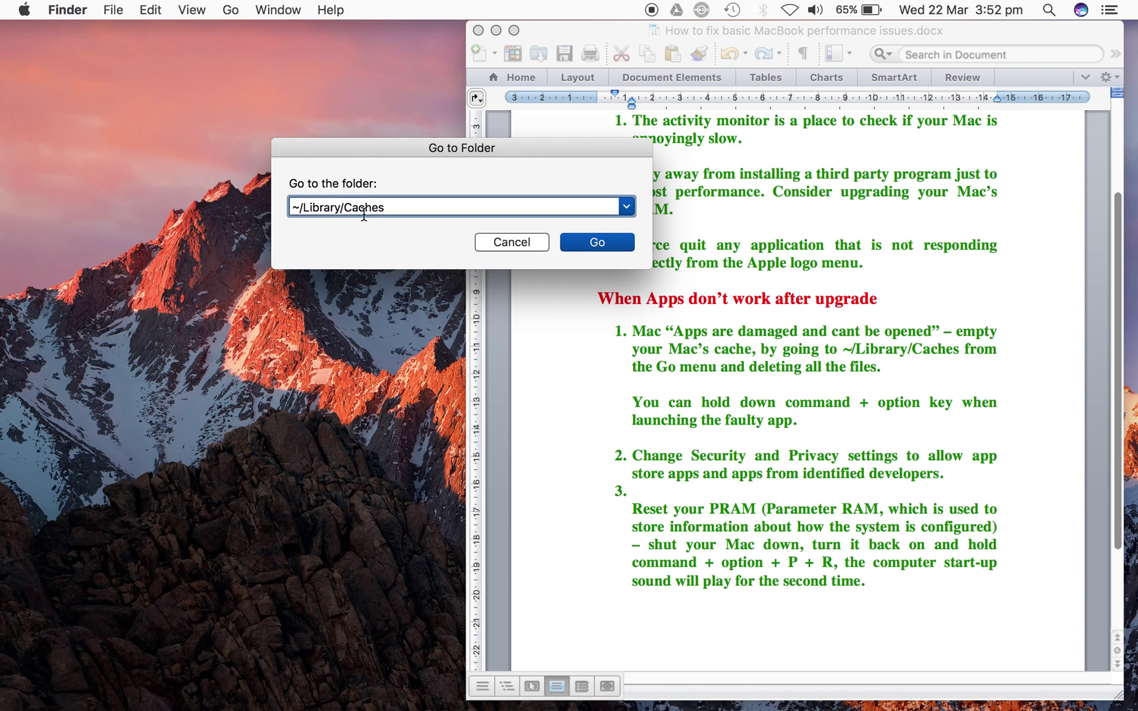
{"action": "left_click", "coordinate": [571, 243]}
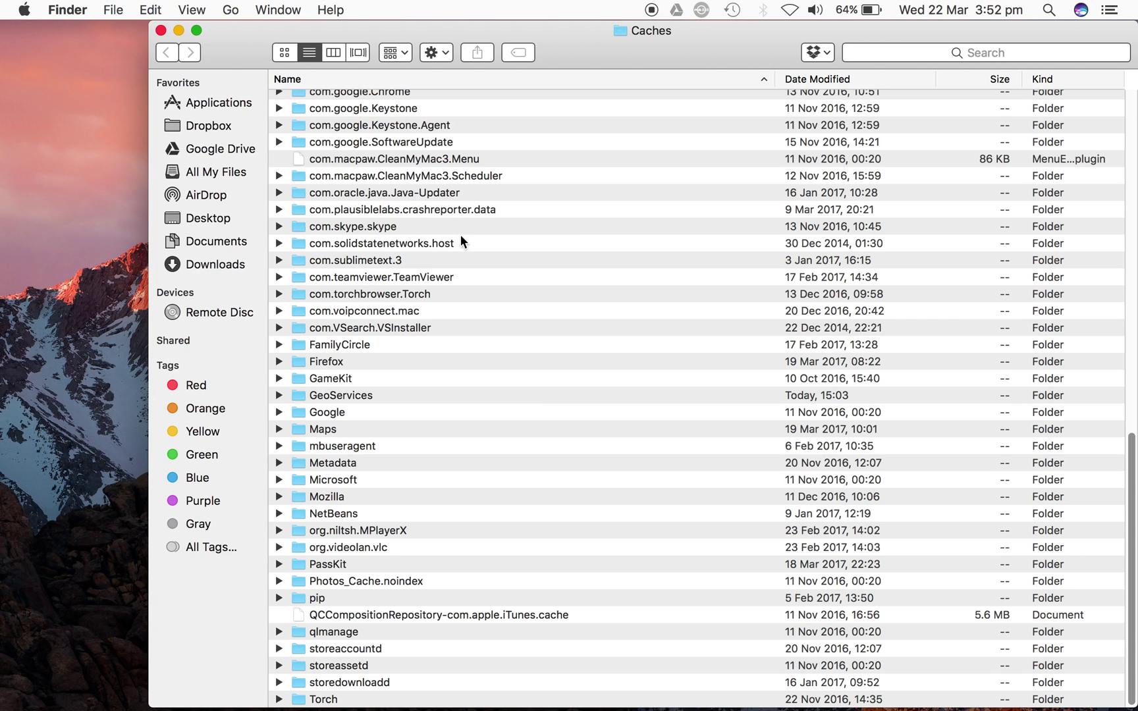
- Select all items in the Caches folder with Cmd+A, then close the window with Cmd+W
{"action": "type", "text": "com.o"}
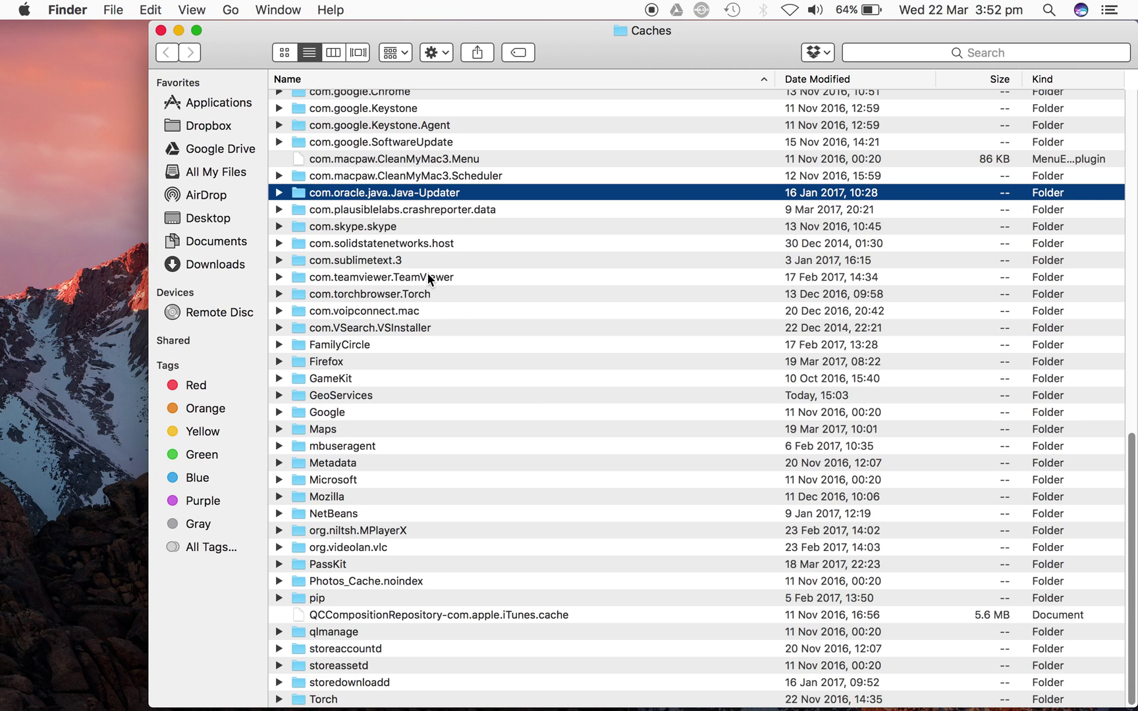
{"action": "key", "text": "super+c"}
{"action": "key", "text": "super+a"}
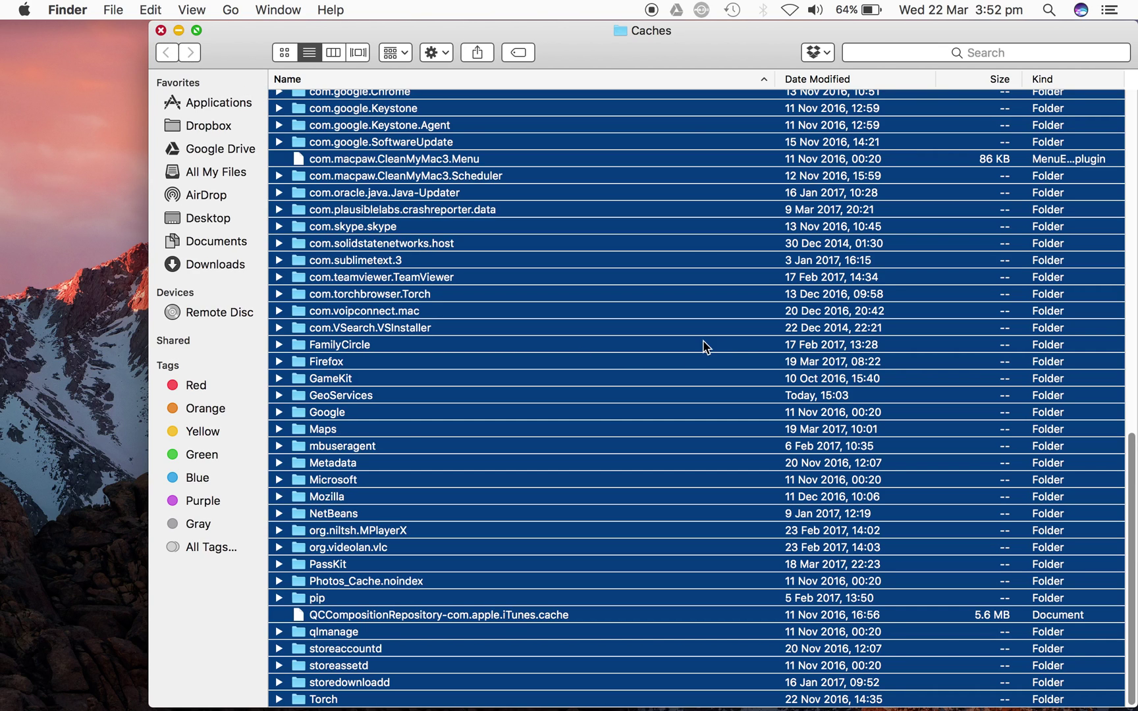
{"action": "key", "text": "super+w"}
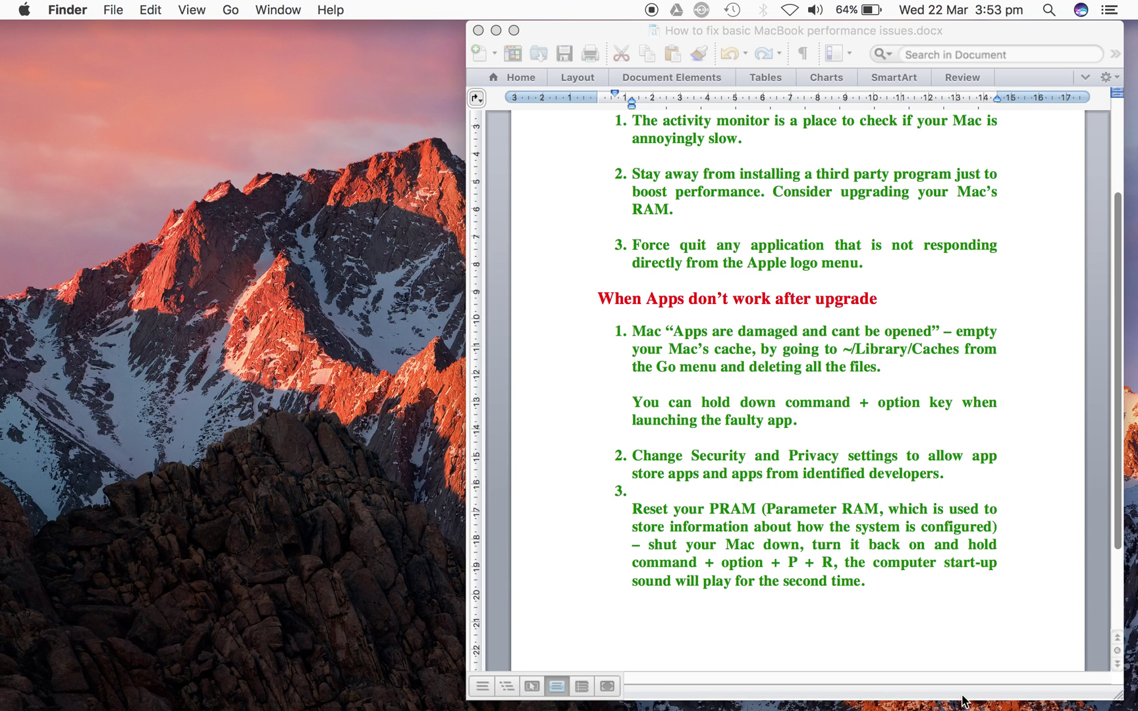
- Search Spotlight for 'Security' and open the Security & Privacy settings
{"action": "left_click", "coordinate": [1049, 8]}
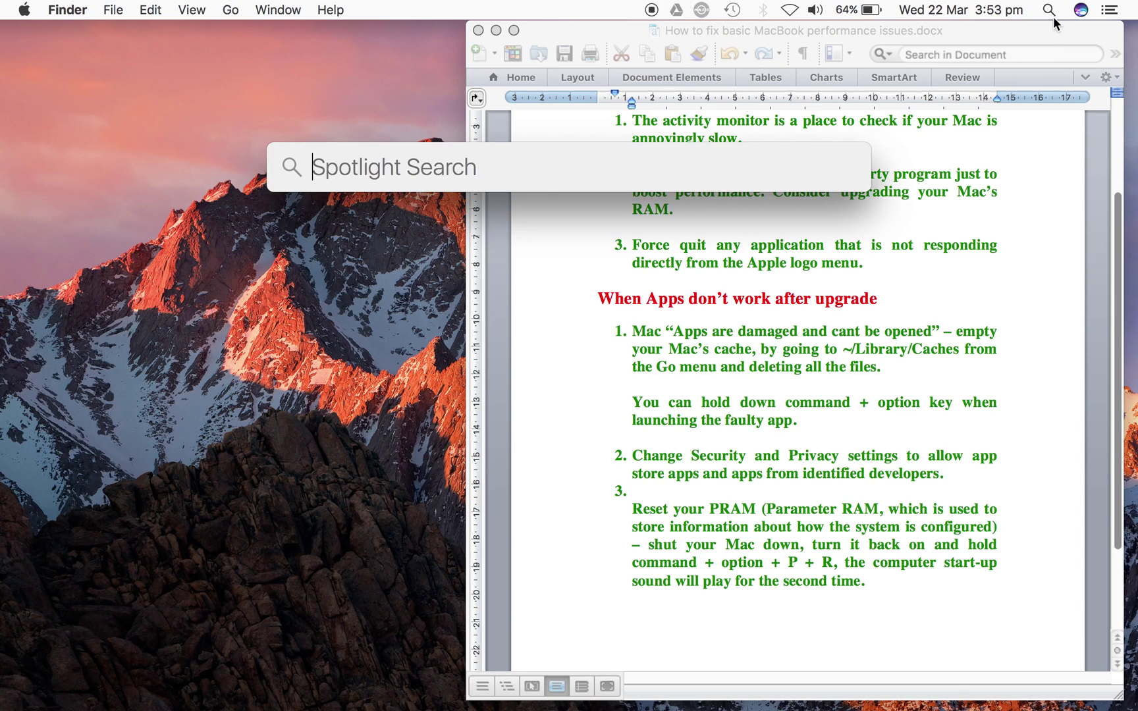
{"action": "type", "text": "Sett"}
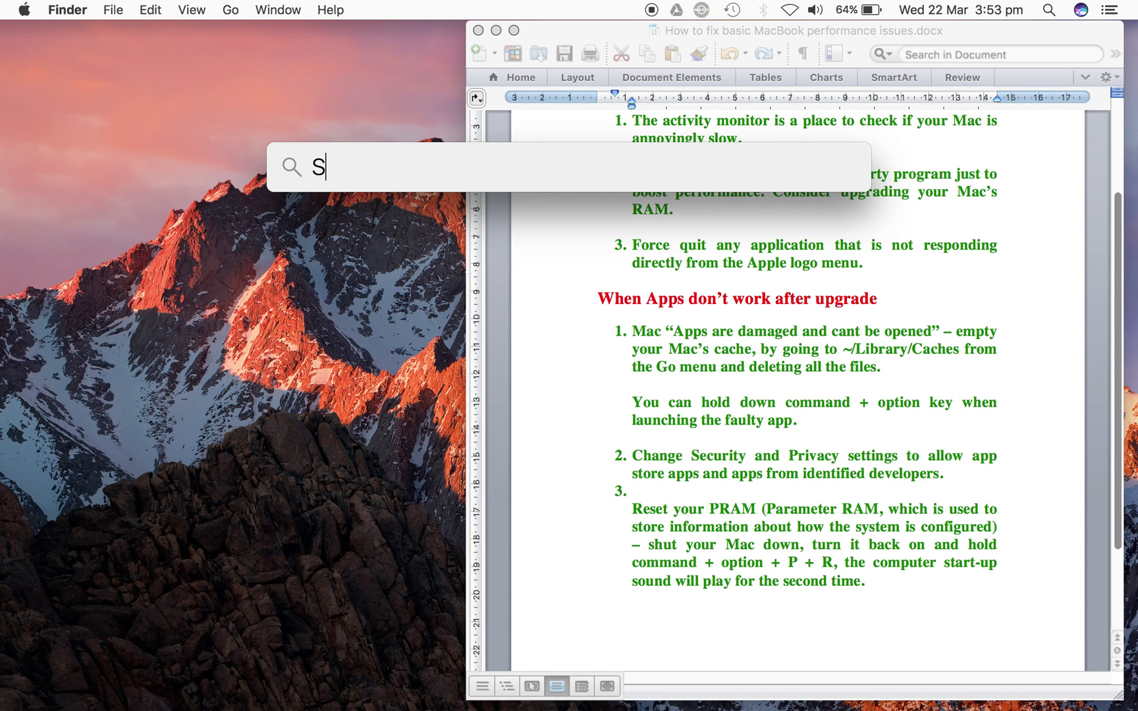
{"action": "key", "text": "BackSpace"}
{"action": "key", "text": "BackSpace"}
{"action": "key", "text": "BackSpace"}
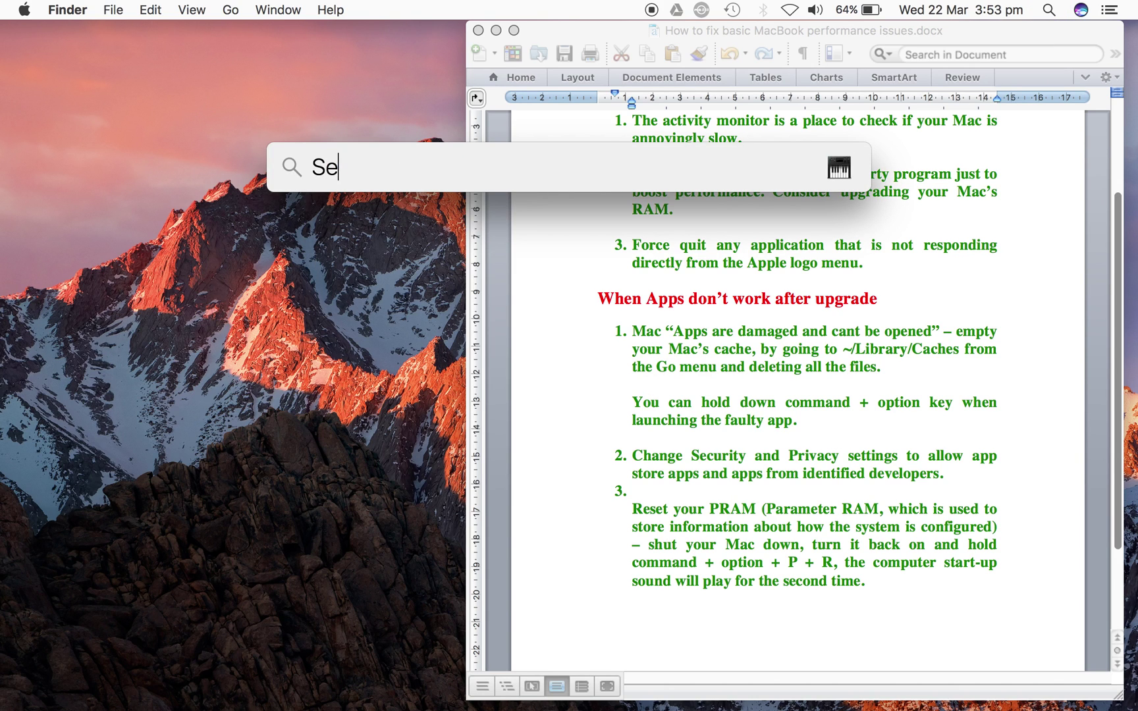
{"action": "type", "text": "ecurity & Privacy"}
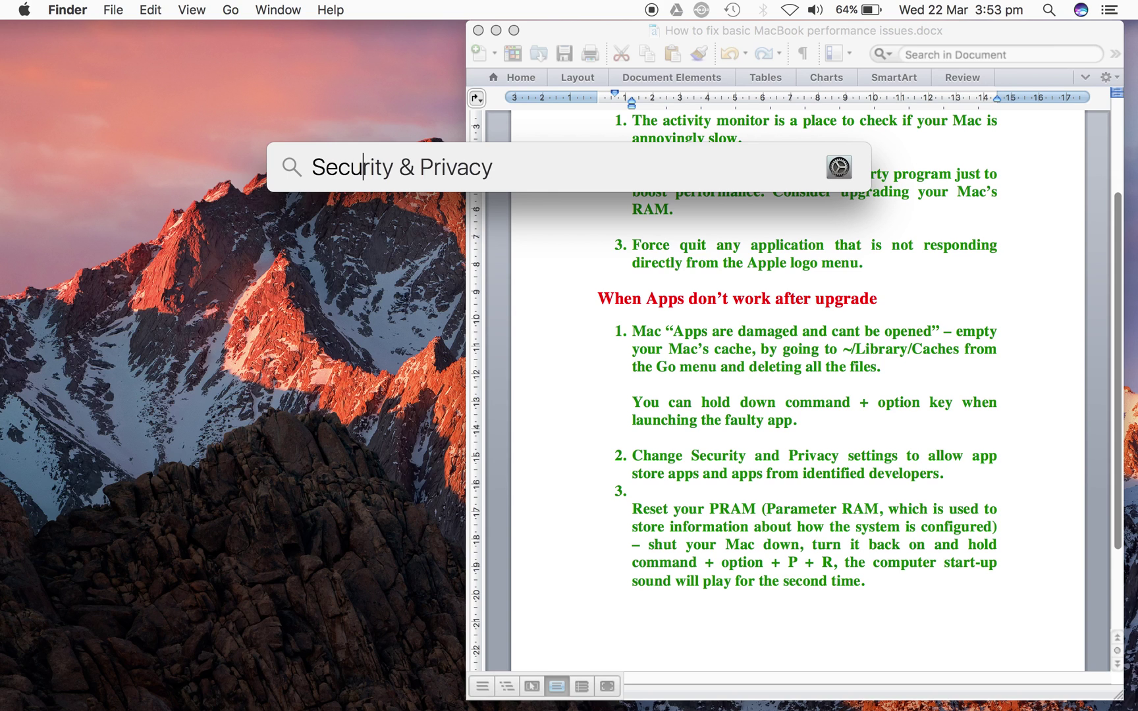
{"action": "key", "text": "Return"}
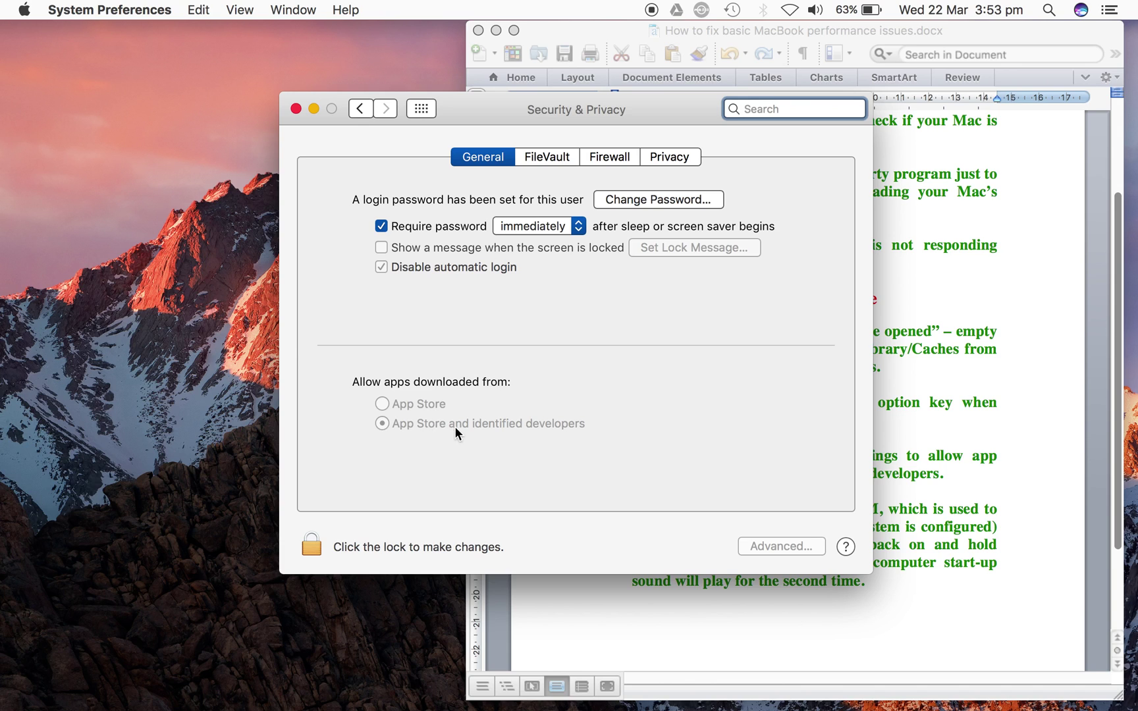
- Unlock Security & Privacy with the account password, confirm App Store and identified developers, then close
{"action": "left_click", "coordinate": [312, 544]}
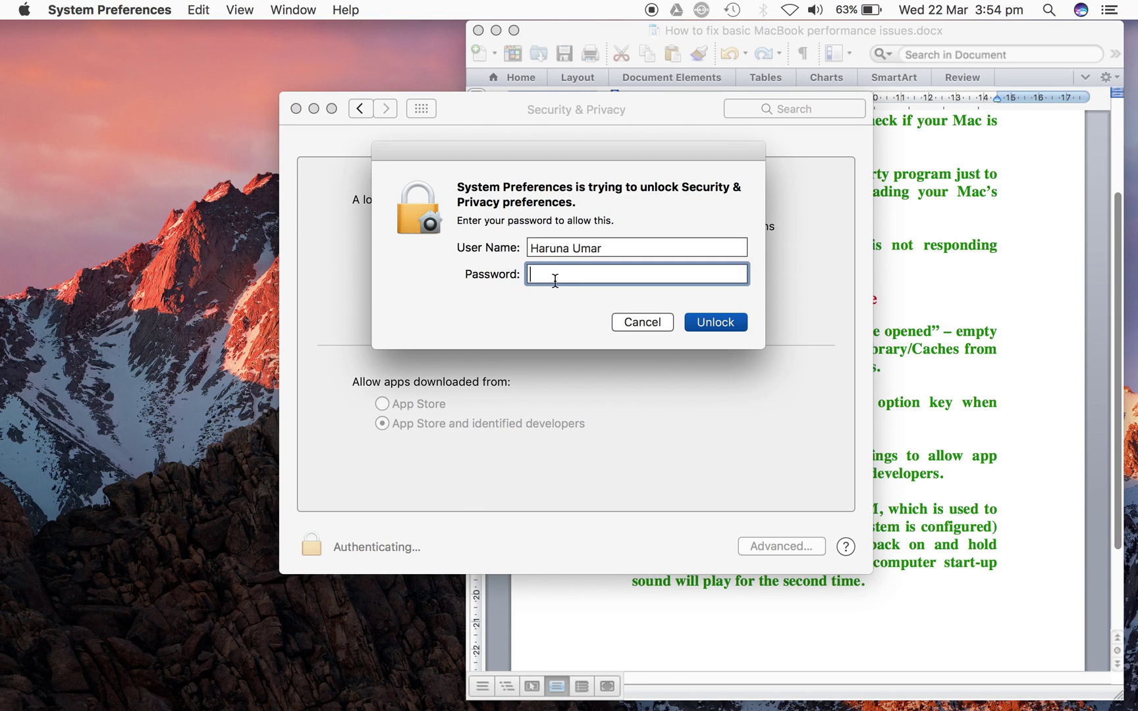
{"action": "type", "text": "p•••••••"}
{"action": "key", "text": "Return"}
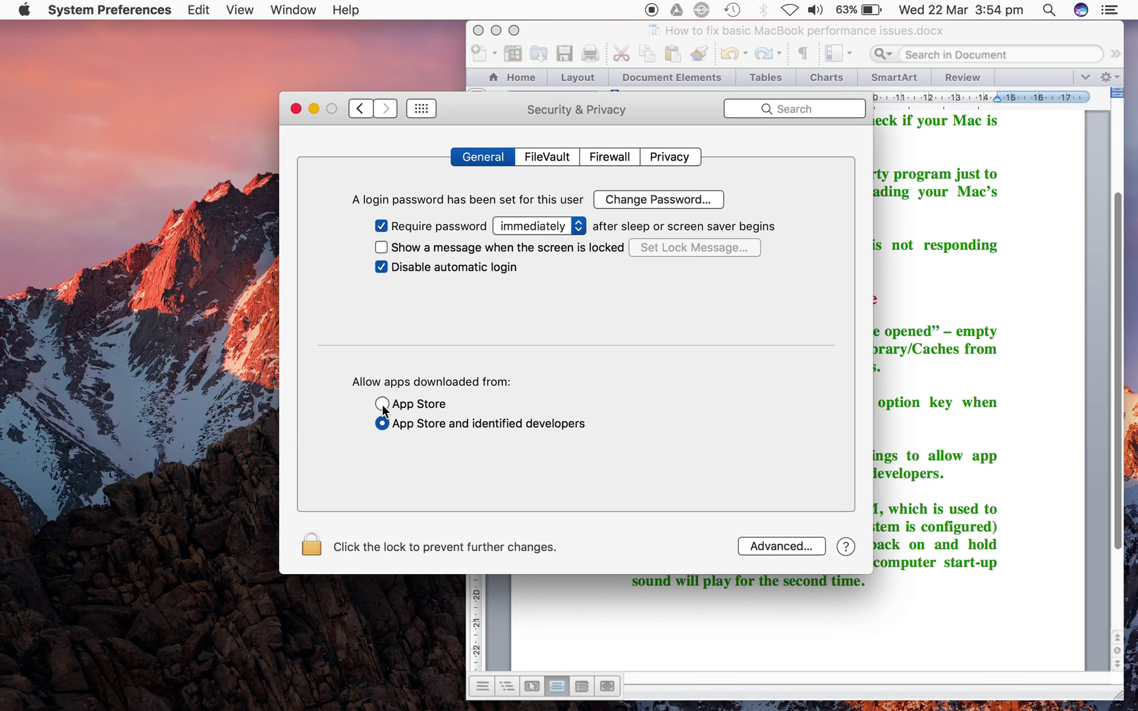
{"action": "left_click", "coordinate": [296, 108]}
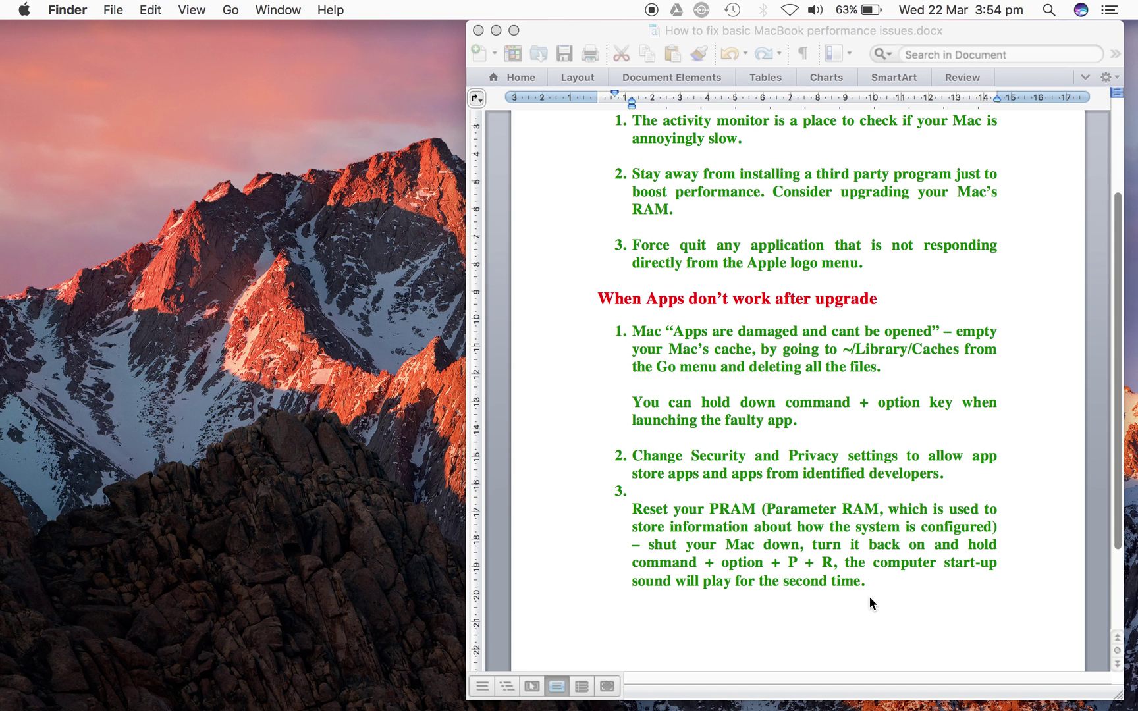
{"action": "scroll", "coordinate": [885, 552], "scroll_direction": "down", "scroll_amount": 5}
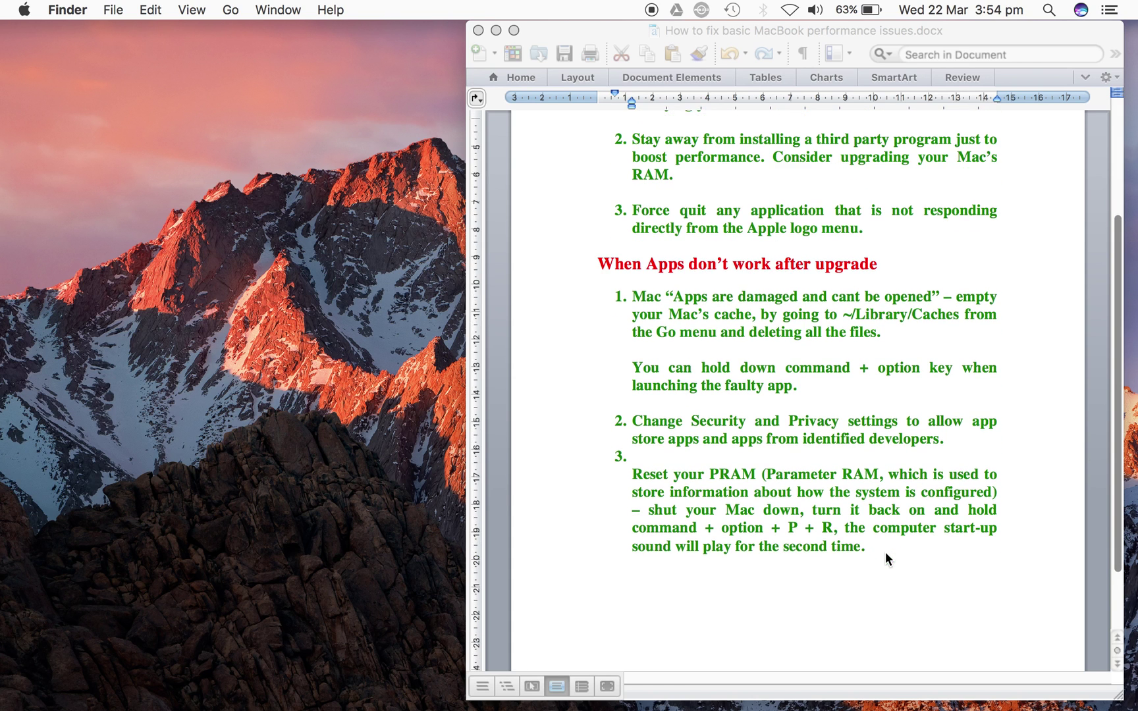
{"action": "scroll", "coordinate": [886, 559], "scroll_direction": "up", "scroll_amount": 10}
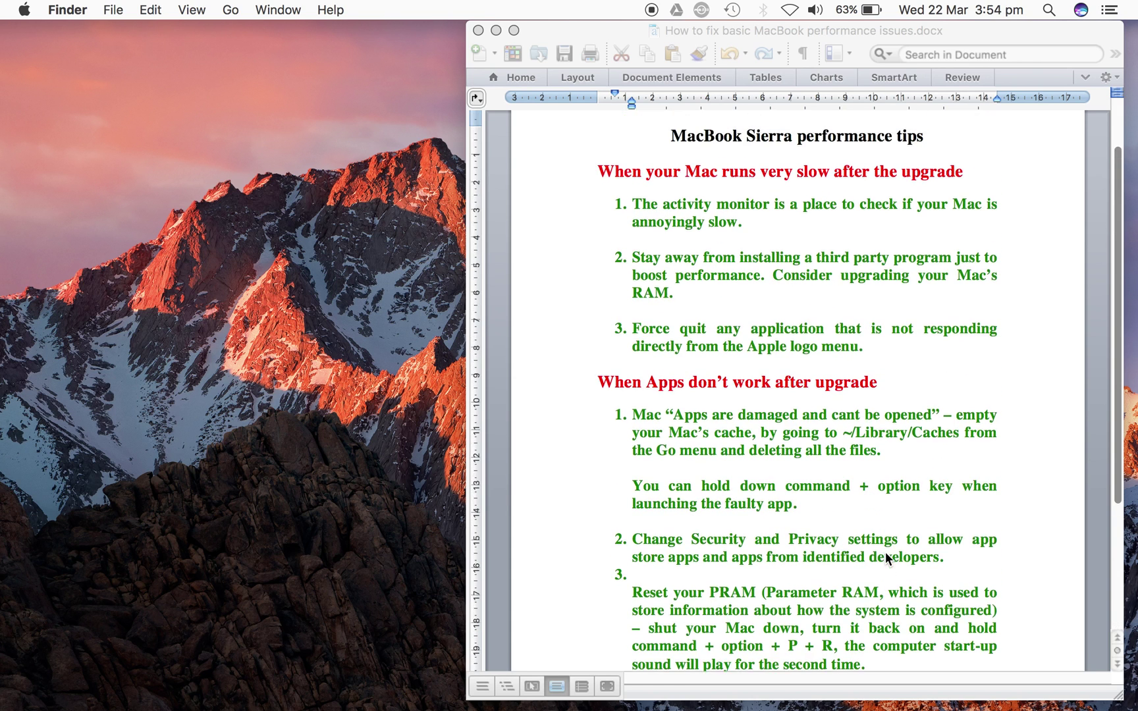